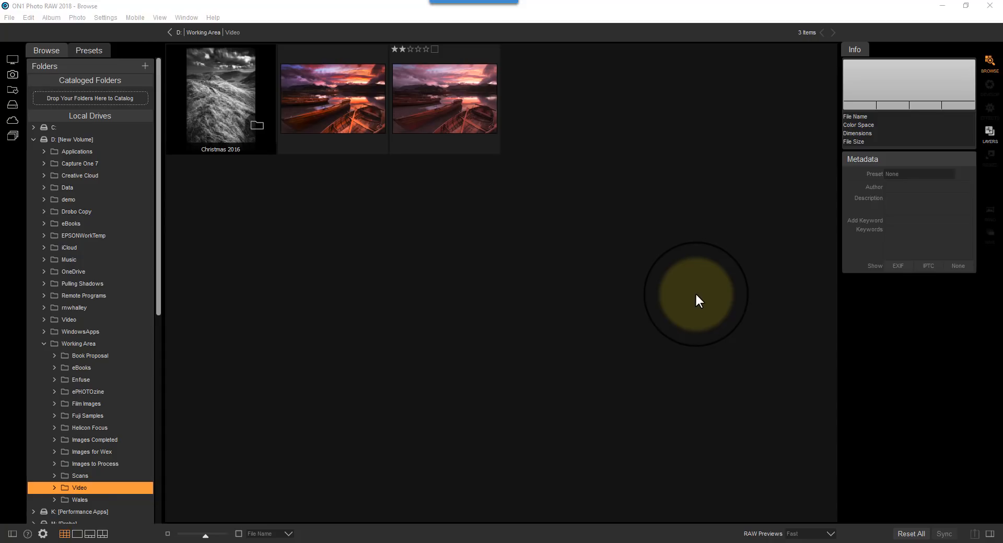
- Open the boats-at-sunset photos full size and compare the JPG and DNG versions, including their EXIF and file details
{"action": "left_click", "coordinate": [321, 88]}
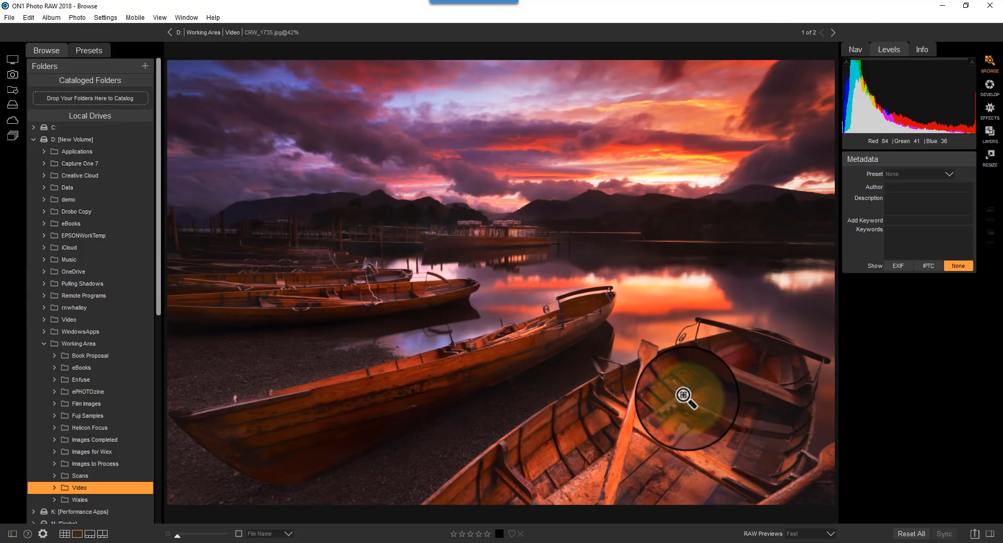
{"action": "left_click", "coordinate": [832, 32]}
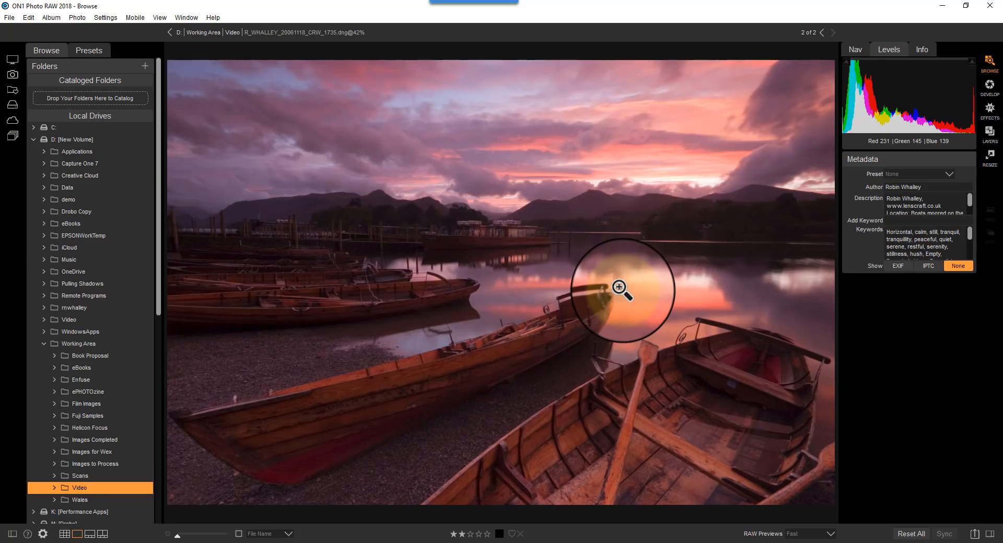
{"action": "left_click", "coordinate": [898, 266]}
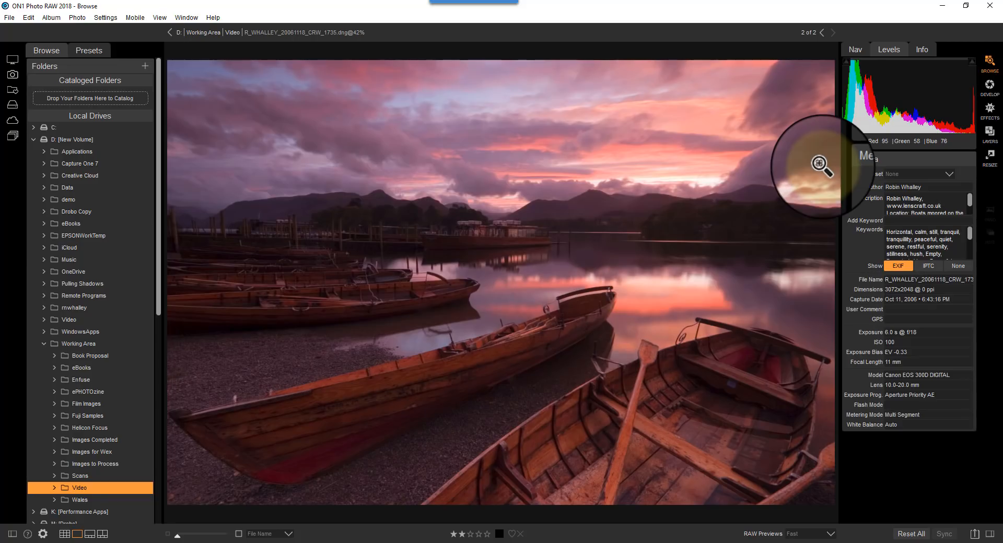
{"action": "left_click", "coordinate": [923, 50]}
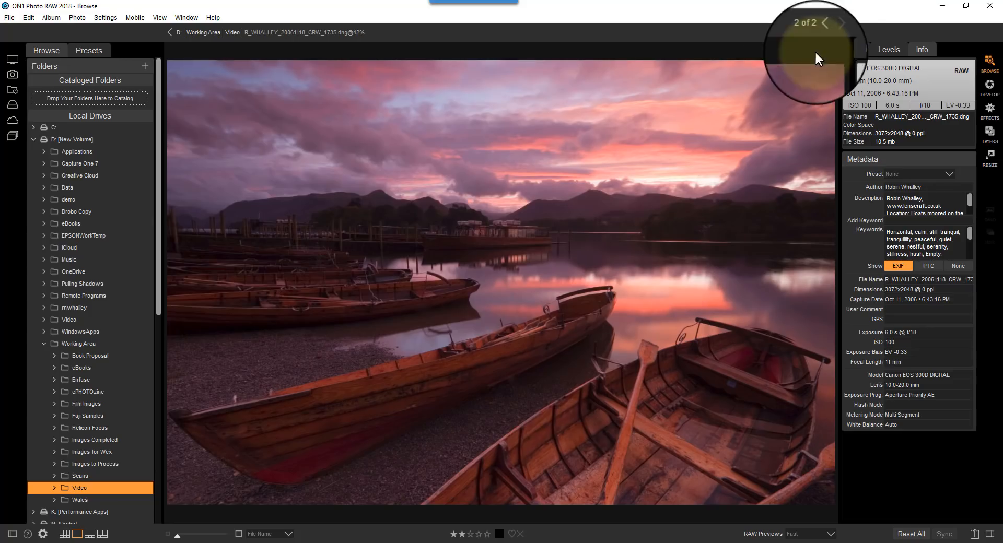
{"action": "left_click", "coordinate": [821, 32]}
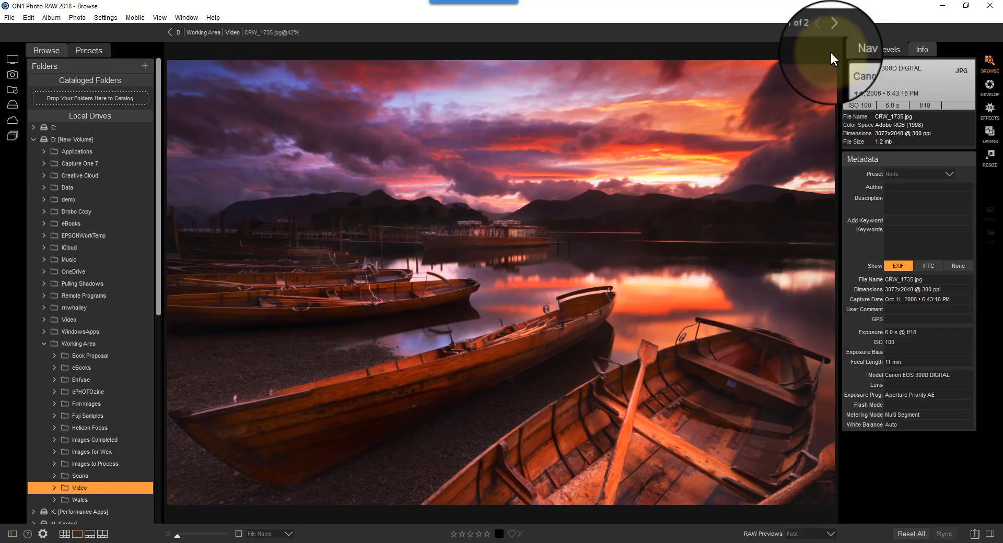
- Open the DNG version in Develop with the levels histogram shown and set its Tint to -54
{"action": "left_click", "coordinate": [833, 33]}
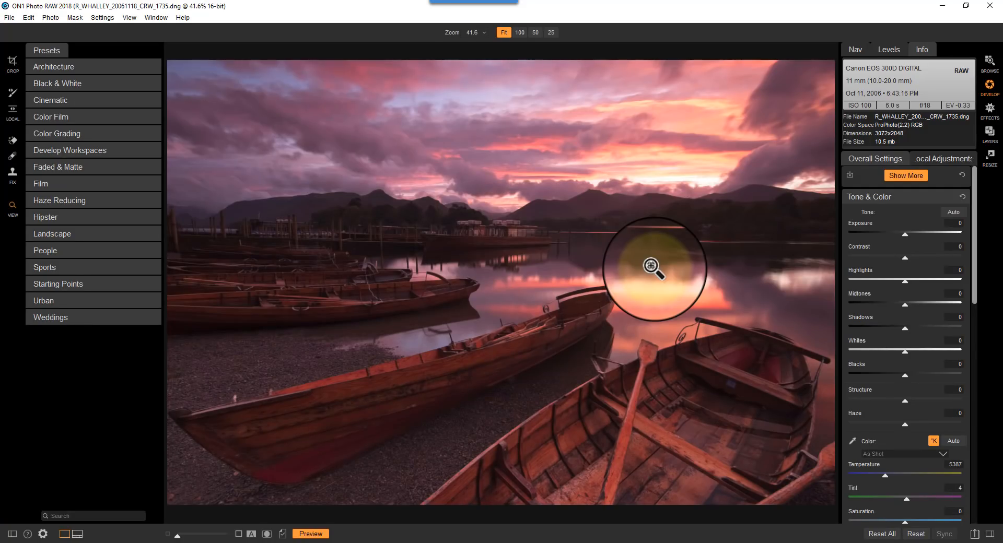
{"action": "left_click", "coordinate": [890, 49]}
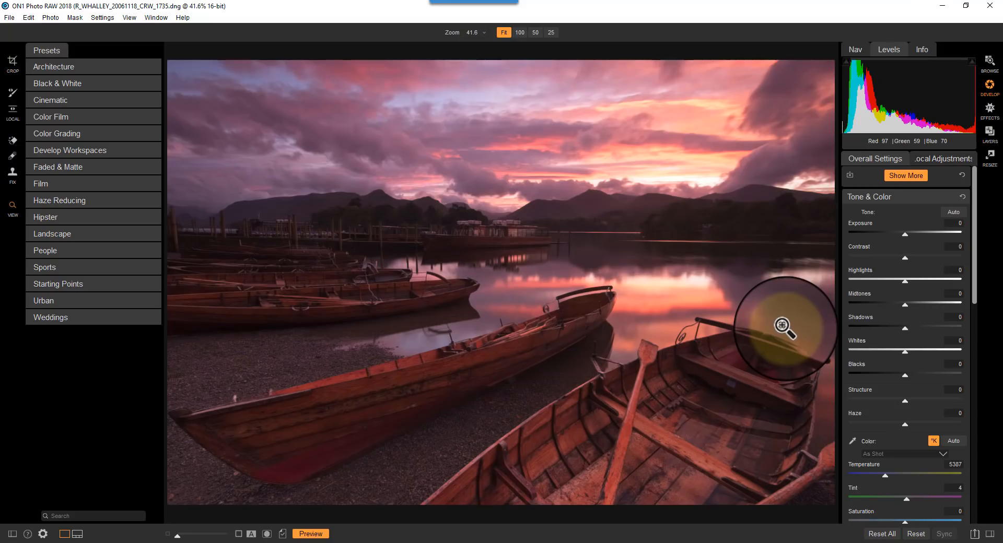
{"action": "left_click_drag", "start_coordinate": [976, 253], "coordinate": [982, 314]}
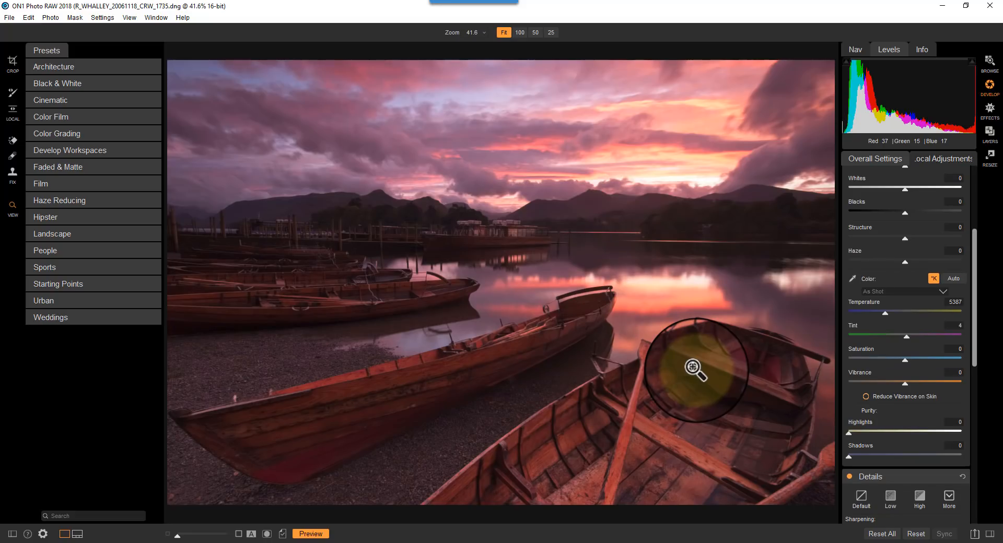
{"action": "left_click_drag", "start_coordinate": [908, 336], "coordinate": [884, 338]}
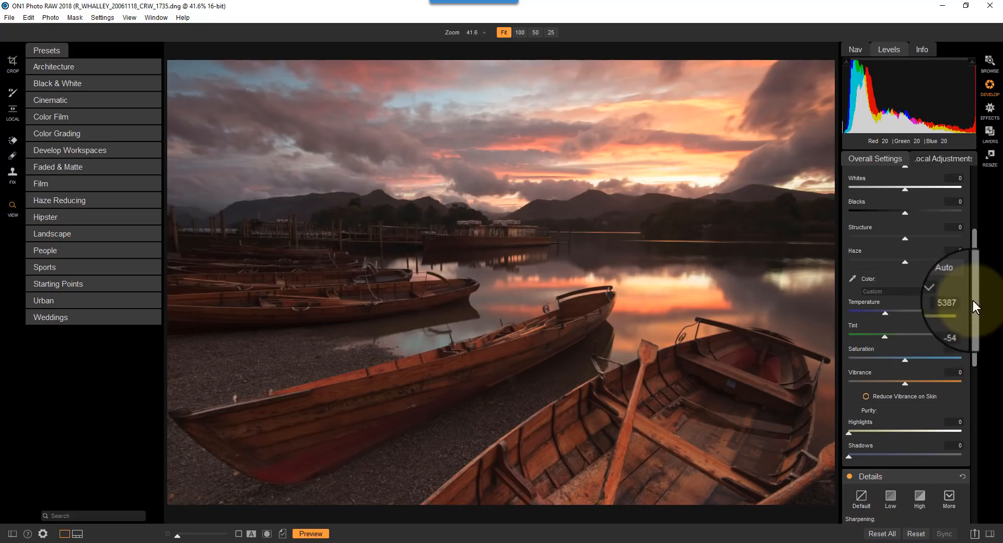
- Set the photo's overall Midtones to 31, Highlights to -82, Shadows to 7, Structure to 9 and Haze to -23
{"action": "left_click_drag", "start_coordinate": [973, 299], "coordinate": [977, 228]}
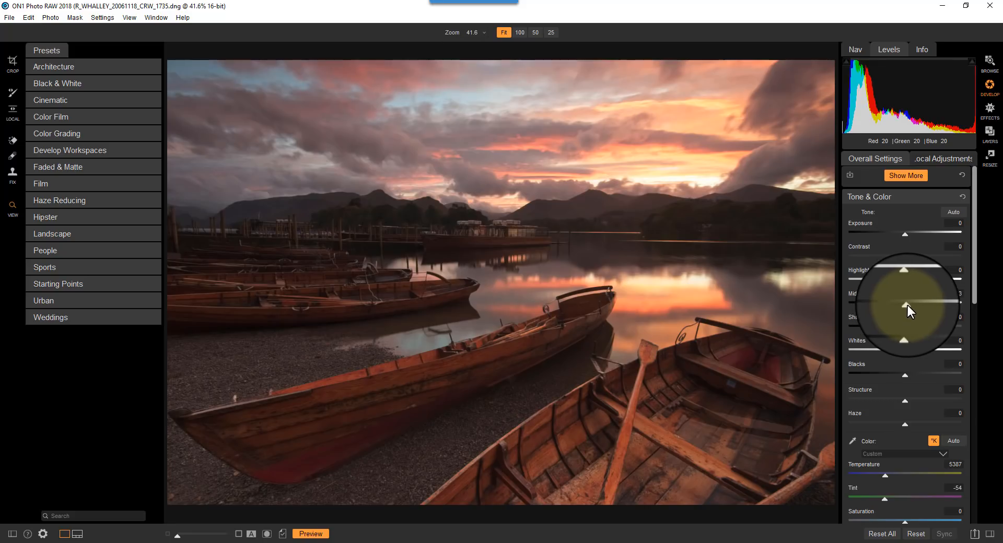
{"action": "left_click_drag", "start_coordinate": [912, 305], "coordinate": [923, 306]}
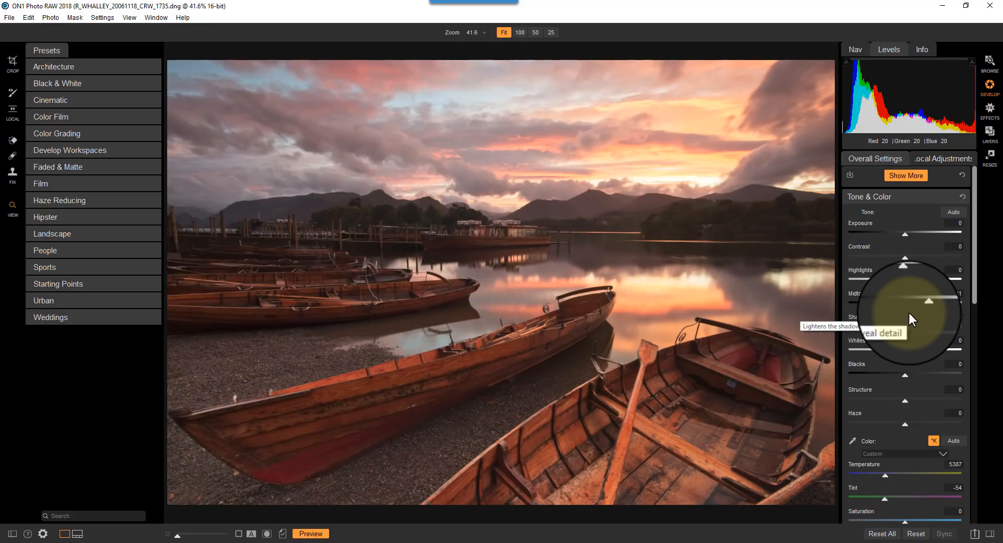
{"action": "left_click_drag", "start_coordinate": [906, 283], "coordinate": [860, 287]}
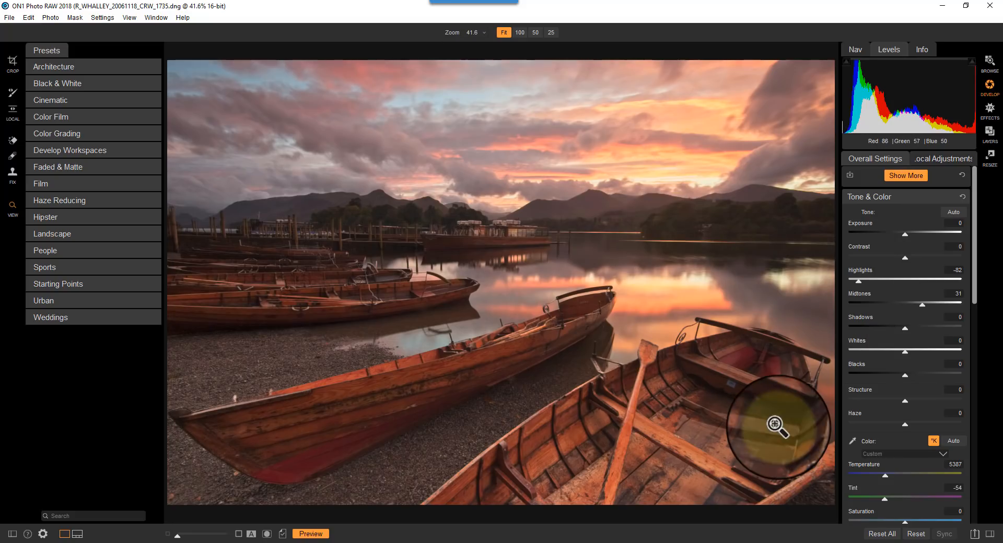
{"action": "left_click_drag", "start_coordinate": [903, 331], "coordinate": [910, 330]}
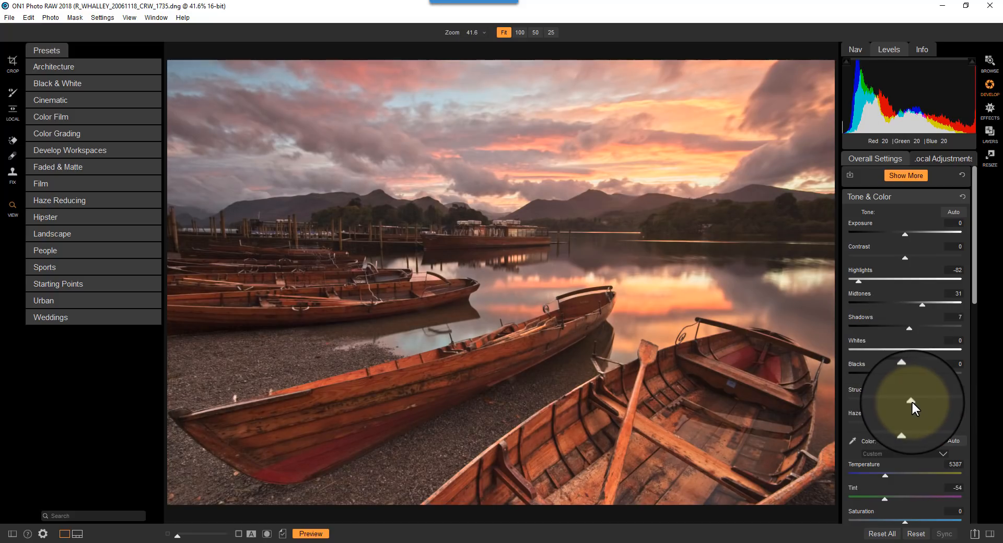
{"action": "left_click_drag", "start_coordinate": [906, 422], "coordinate": [892, 421]}
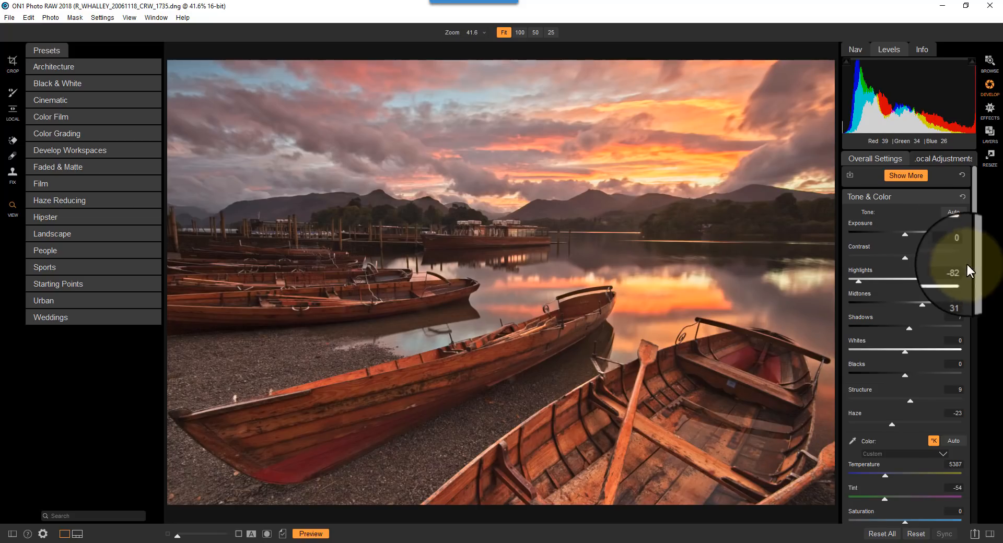
- Sharpen the photo with Amount 71 and Threshold 3, checking the boats and lake at 100% before returning to the fitted view
{"action": "left_click_drag", "start_coordinate": [976, 271], "coordinate": [970, 437]}
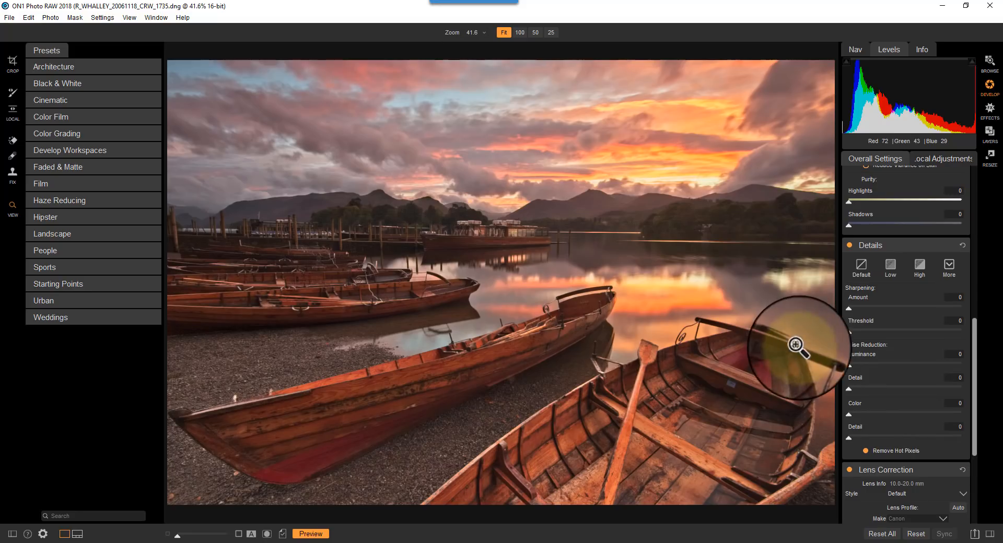
{"action": "left_click", "coordinate": [601, 425]}
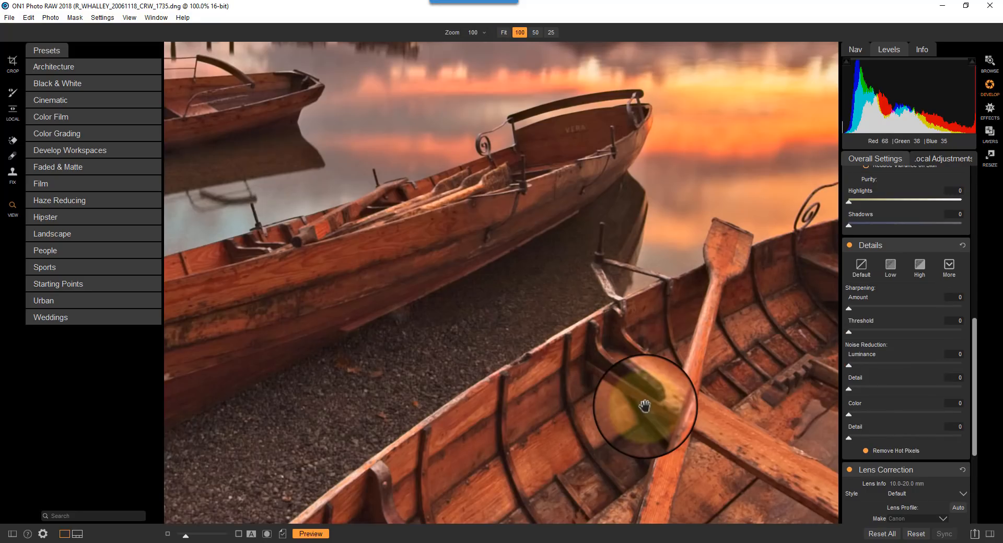
{"action": "left_click_drag", "start_coordinate": [604, 358], "coordinate": [564, 293]}
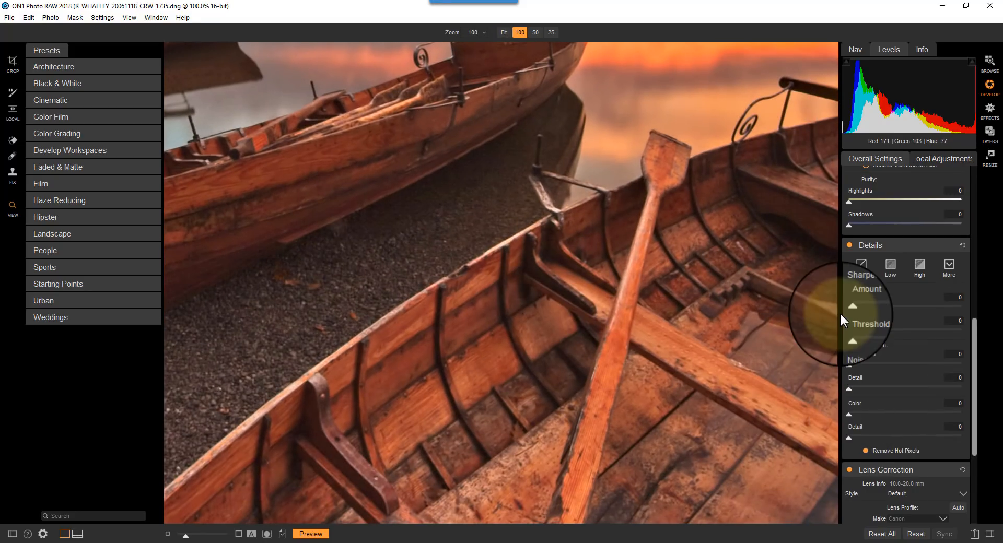
{"action": "left_click_drag", "start_coordinate": [846, 308], "coordinate": [922, 309]}
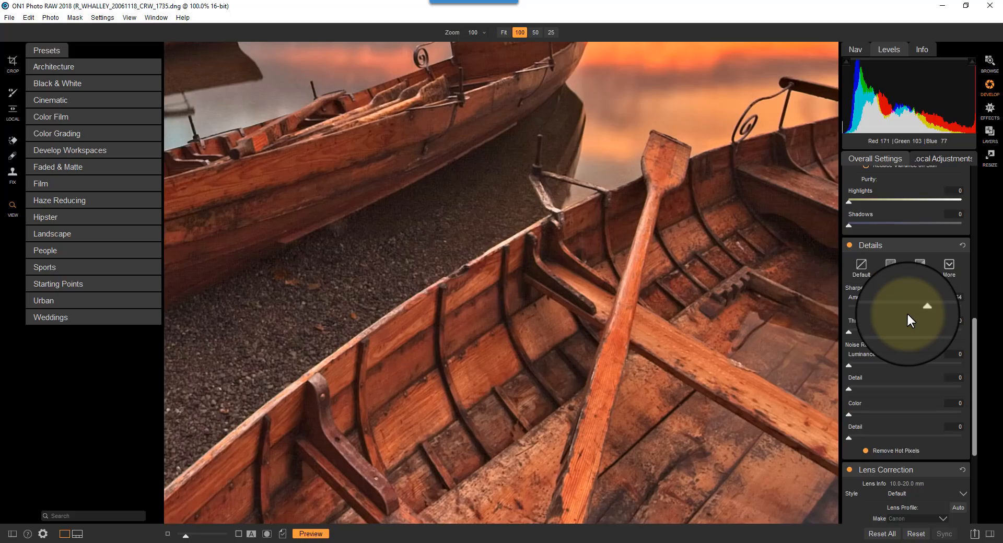
{"action": "left_click_drag", "start_coordinate": [909, 319], "coordinate": [930, 313]}
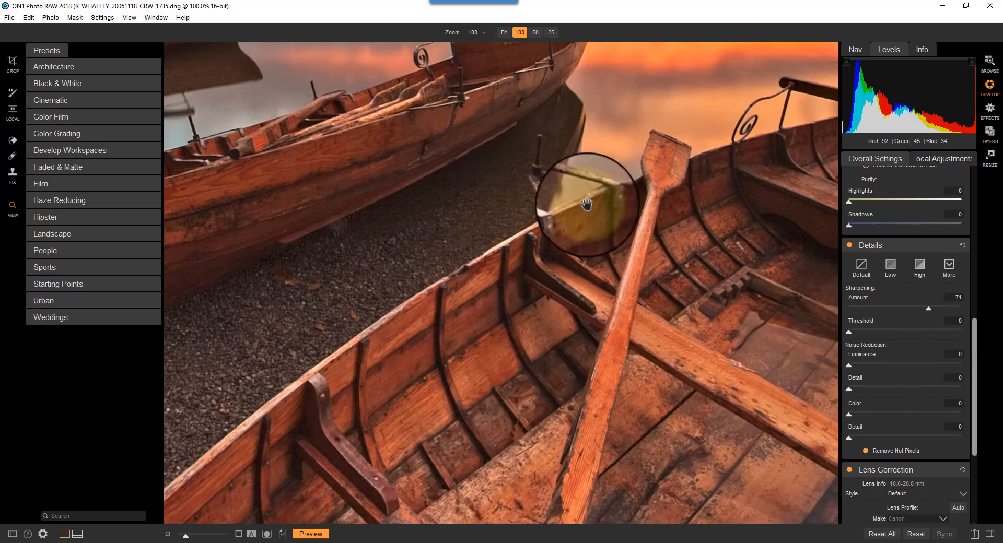
{"action": "left_click_drag", "start_coordinate": [851, 331], "coordinate": [856, 334]}
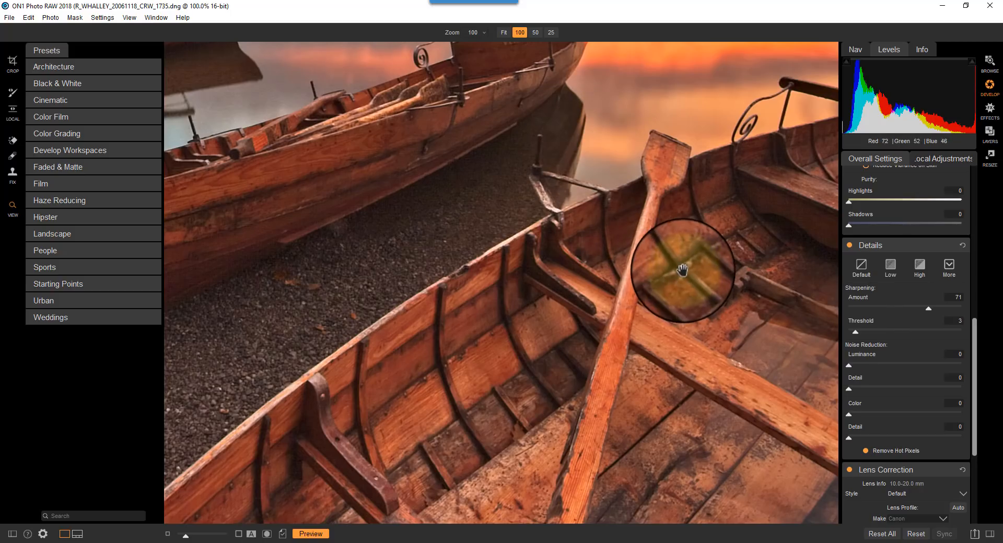
{"action": "left_click_drag", "start_coordinate": [662, 206], "coordinate": [627, 533]}
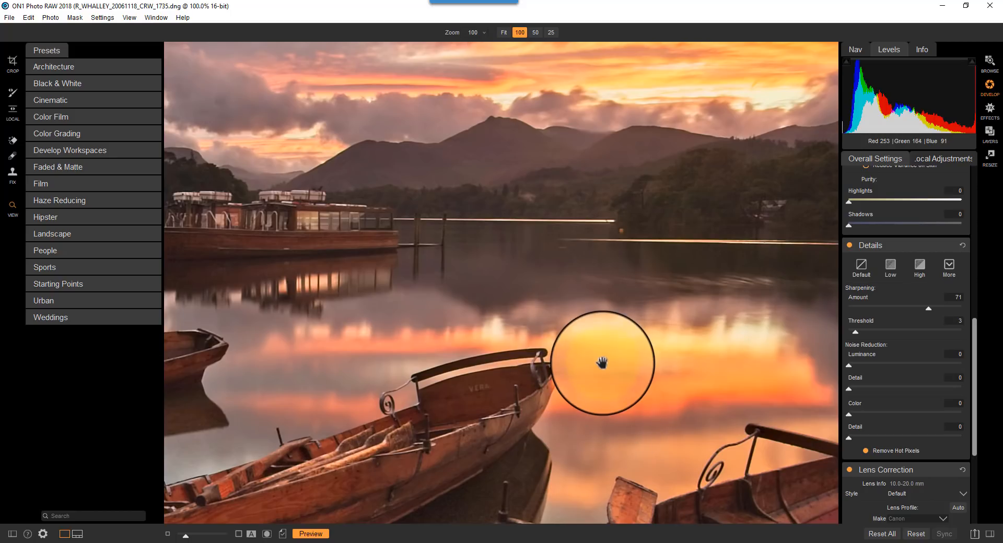
{"action": "left_click_drag", "start_coordinate": [608, 389], "coordinate": [613, 181]}
{"action": "key", "text": "ctrl+0"}
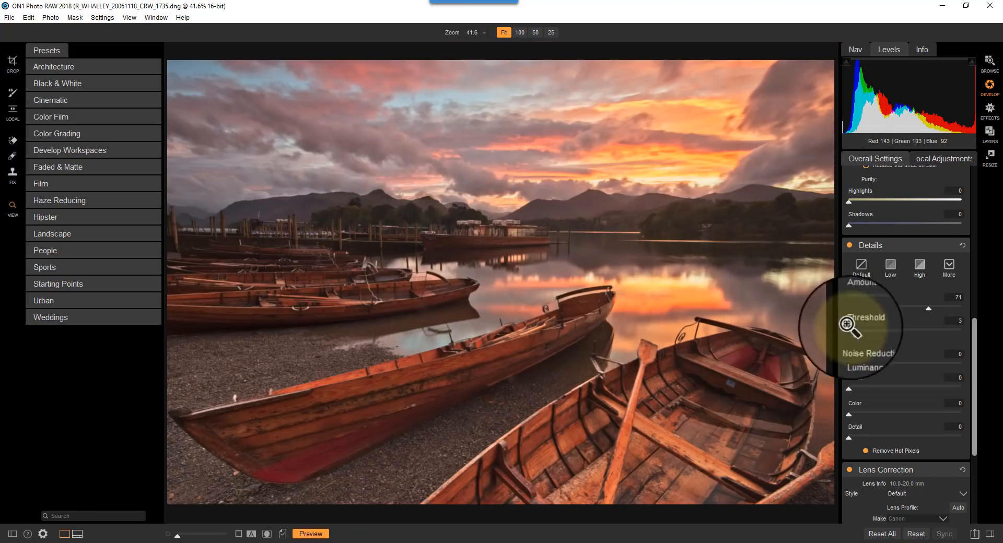
- Set the photo's overall Exposure to 0.2 and Contrast to -8
{"action": "scroll", "coordinate": [976, 261], "scroll_direction": "up", "scroll_amount": 4}
{"action": "left_click_drag", "start_coordinate": [976, 261], "coordinate": [971, 180]}
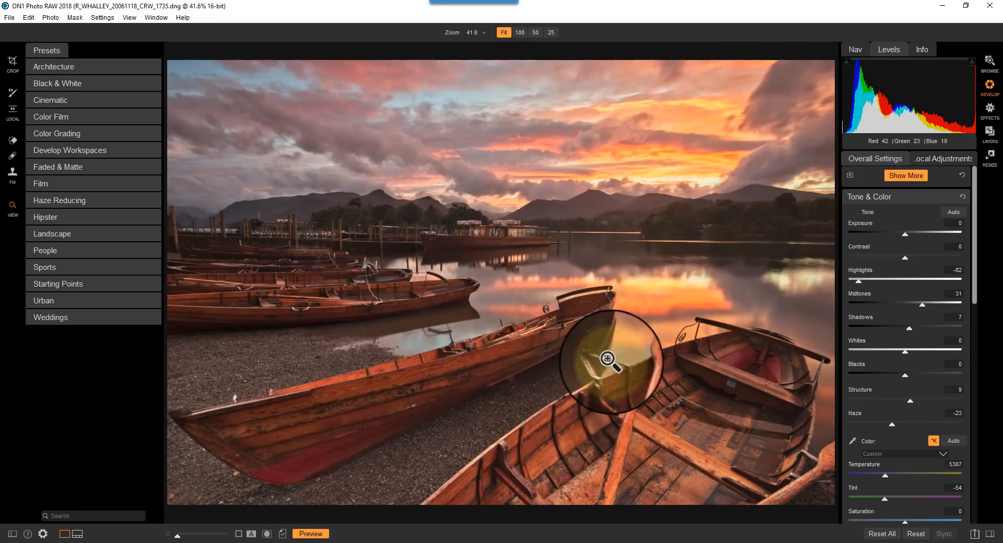
{"action": "mouse_move", "coordinate": [907, 254]}
{"action": "left_mouse_down"}
{"action": "mouse_move", "coordinate": [899, 259]}
{"action": "mouse_move", "coordinate": [908, 236]}
{"action": "left_mouse_up"}
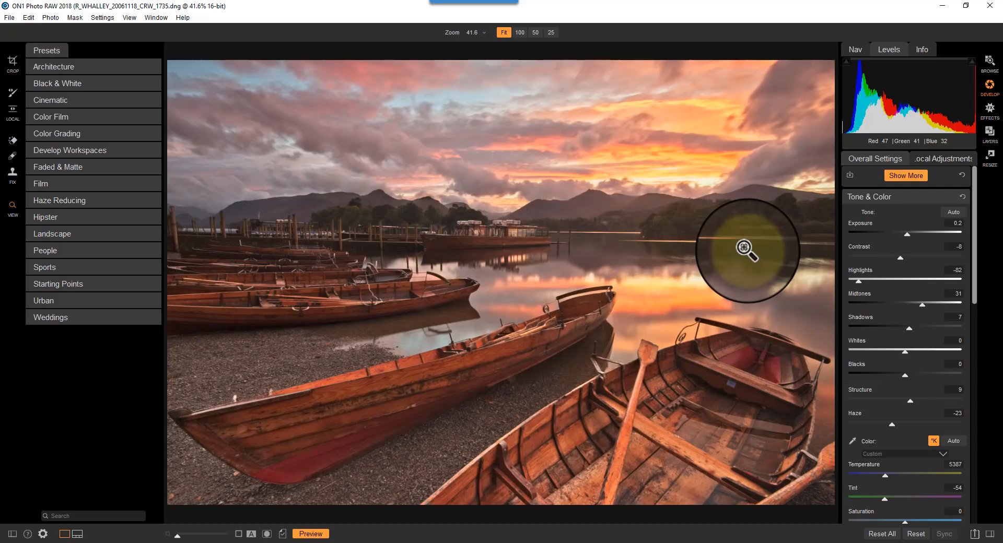
- Switch to local adjustments and undo the first darkening brush stroke over the distant shoreline
{"action": "left_click", "coordinate": [929, 158]}
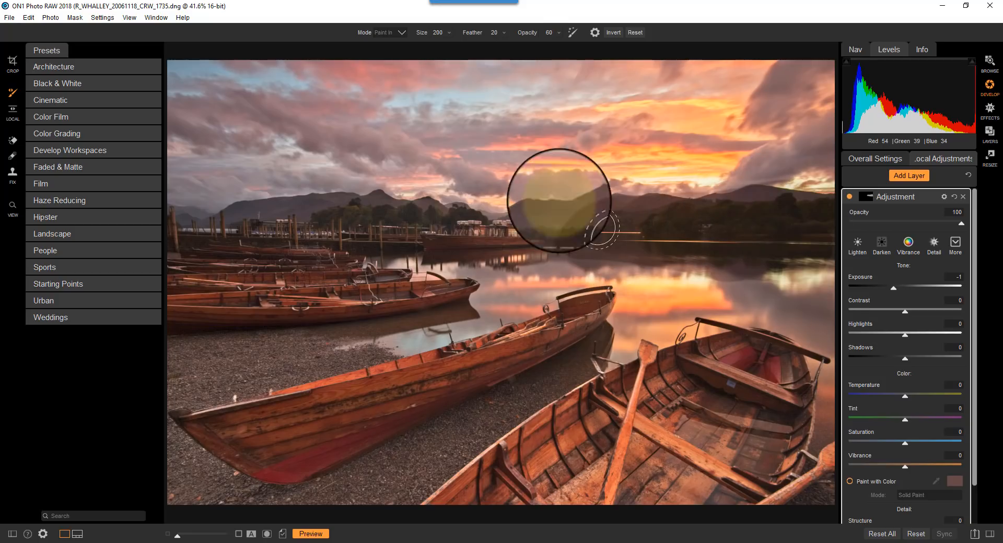
{"action": "left_click", "coordinate": [34, 19]}
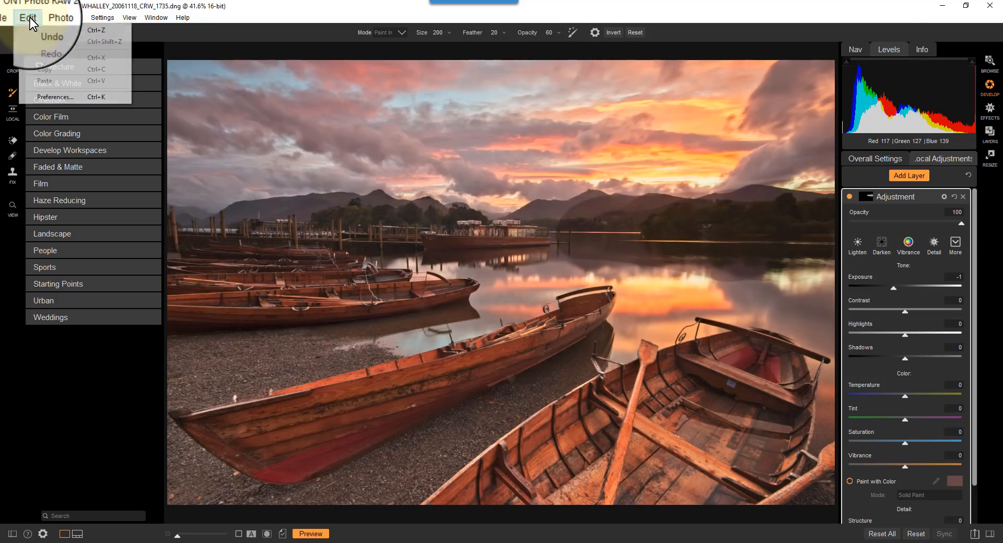
{"action": "left_click", "coordinate": [43, 29]}
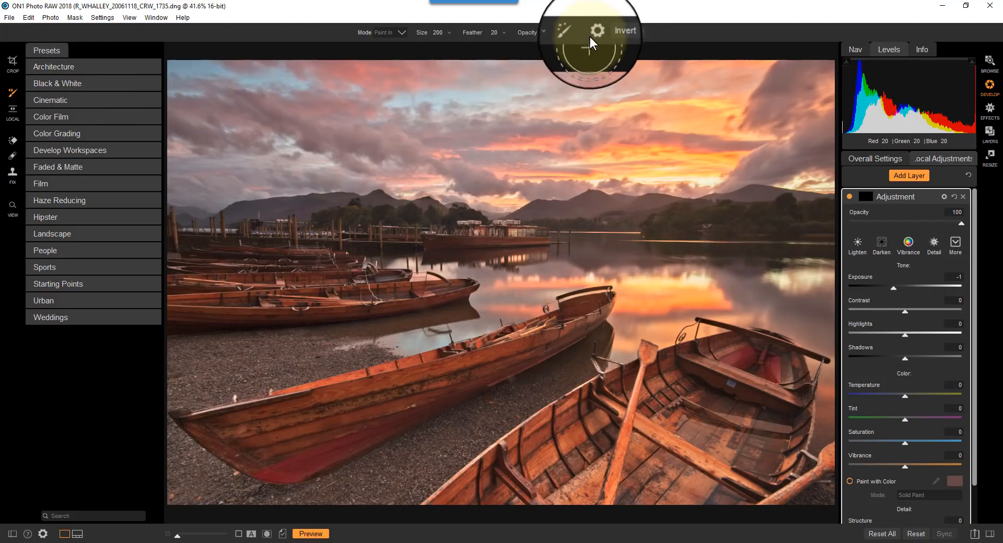
- Enable the Perfect Brush and paint the Exposure -1 adjustment over the hills and far shoreline across the photo
{"action": "left_click", "coordinate": [572, 32]}
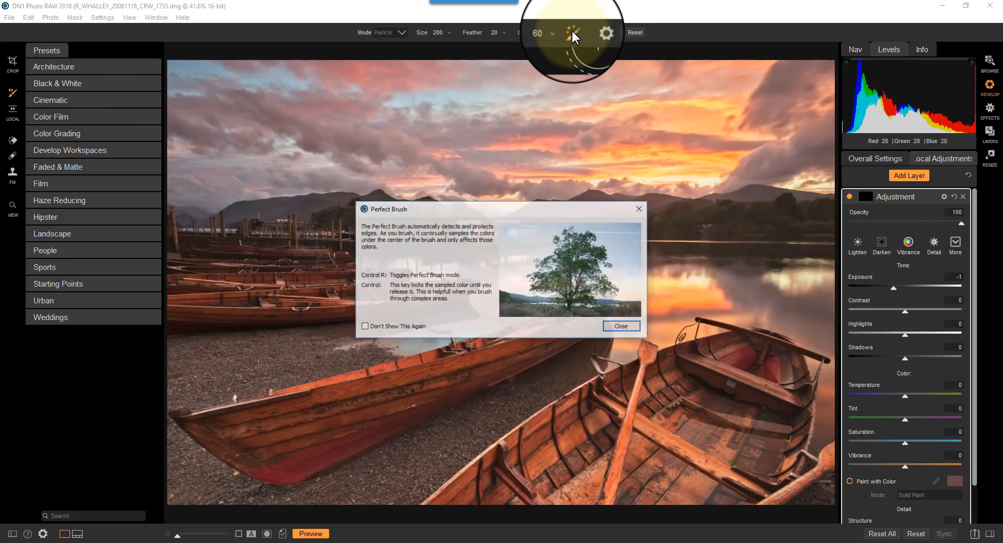
{"action": "left_click", "coordinate": [622, 327]}
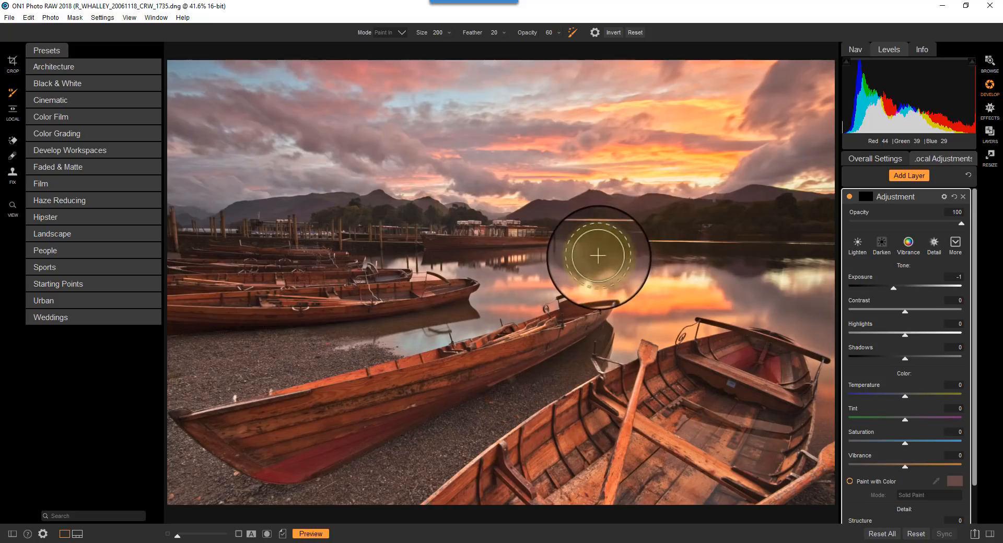
{"action": "mouse_move", "coordinate": [567, 239]}
{"action": "left_mouse_down"}
{"action": "mouse_move", "coordinate": [354, 210]}
{"action": "mouse_move", "coordinate": [226, 213]}
{"action": "mouse_move", "coordinate": [461, 218]}
{"action": "mouse_move", "coordinate": [371, 203]}
{"action": "mouse_move", "coordinate": [163, 221]}
{"action": "mouse_move", "coordinate": [260, 222]}
{"action": "mouse_move", "coordinate": [252, 221]}
{"action": "mouse_move", "coordinate": [408, 244]}
{"action": "mouse_move", "coordinate": [168, 230]}
{"action": "left_mouse_up"}
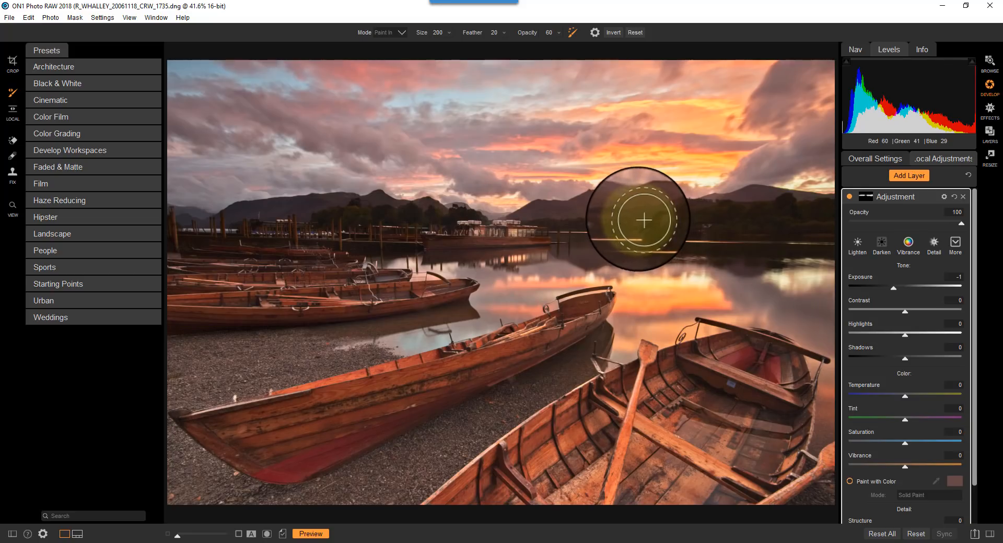
- Display the local adjustment's mask, set its Feather to 25, and return to the normal photo view
{"action": "left_click", "coordinate": [868, 197]}
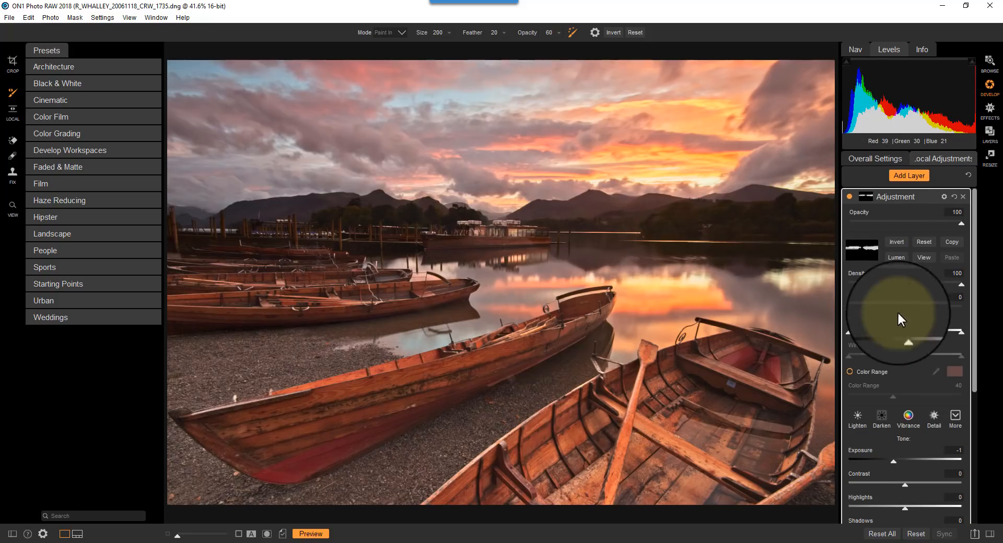
{"action": "left_click", "coordinate": [923, 258]}
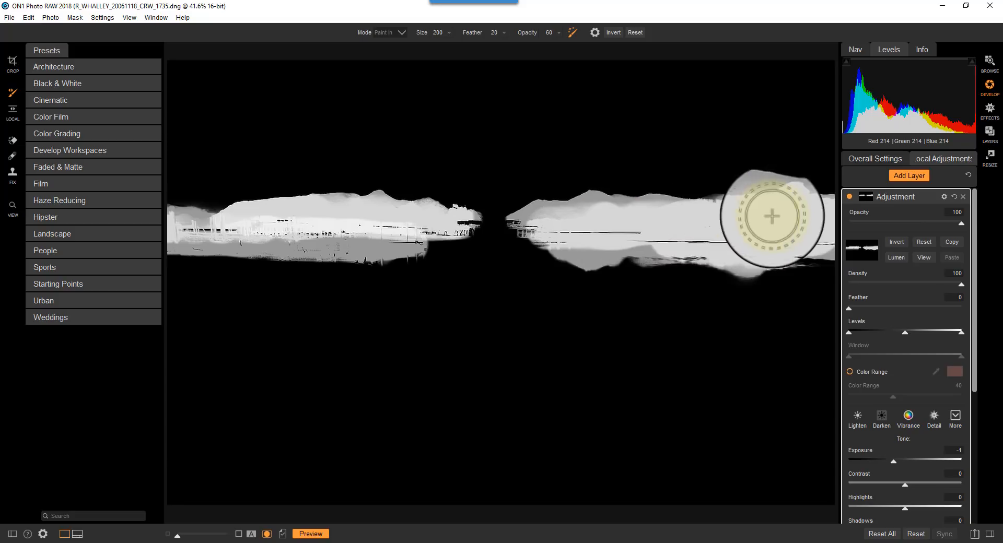
{"action": "left_click_drag", "start_coordinate": [857, 310], "coordinate": [876, 314]}
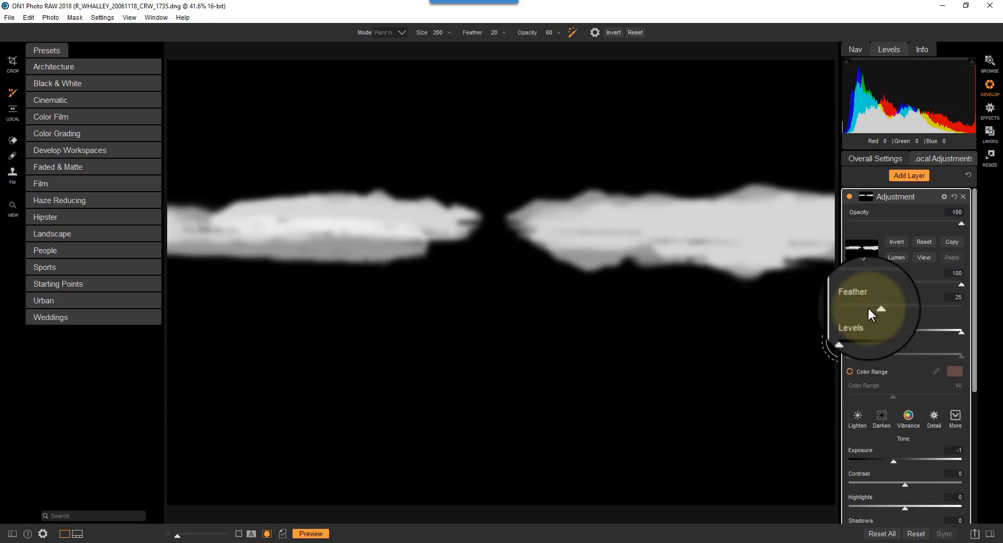
{"action": "left_click", "coordinate": [925, 257]}
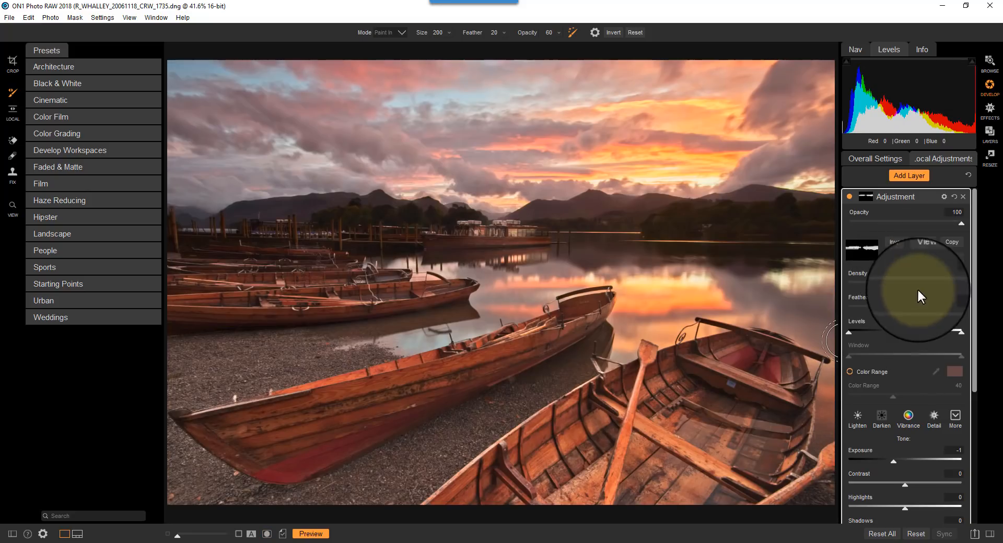
- Raise the local adjustment's Exposure slightly above neutral to brighten the masked hills and shoreline
{"action": "left_click_drag", "start_coordinate": [970, 287], "coordinate": [966, 371]}
{"action": "mouse_move", "coordinate": [904, 324]}
{"action": "left_mouse_down"}
{"action": "mouse_move", "coordinate": [893, 322]}
{"action": "mouse_move", "coordinate": [910, 330]}
{"action": "left_mouse_up"}
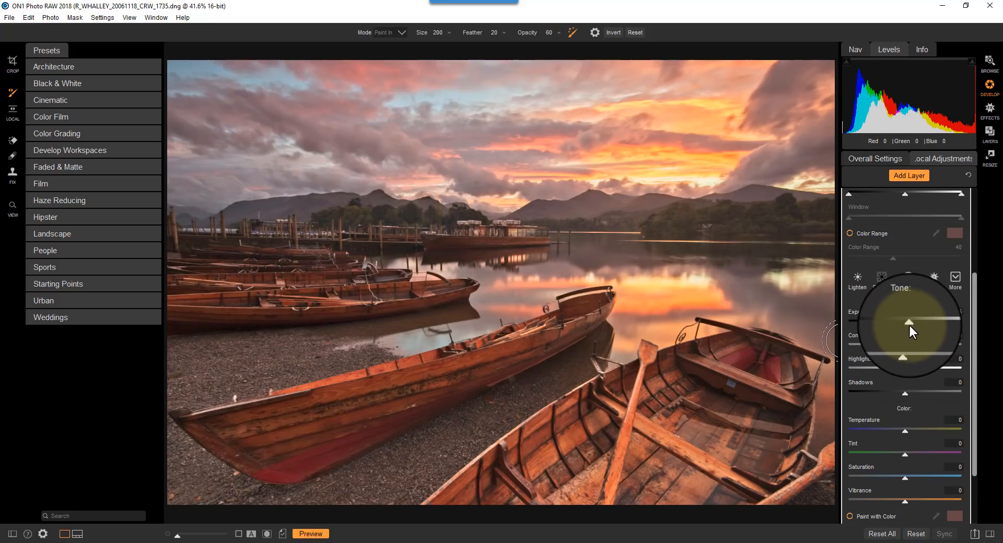
- Set the hills and shoreline adjustment's Contrast to 8, Shadows to 10, Vibrance to 12 and Structure to 5
{"action": "left_click_drag", "start_coordinate": [903, 389], "coordinate": [925, 396]}
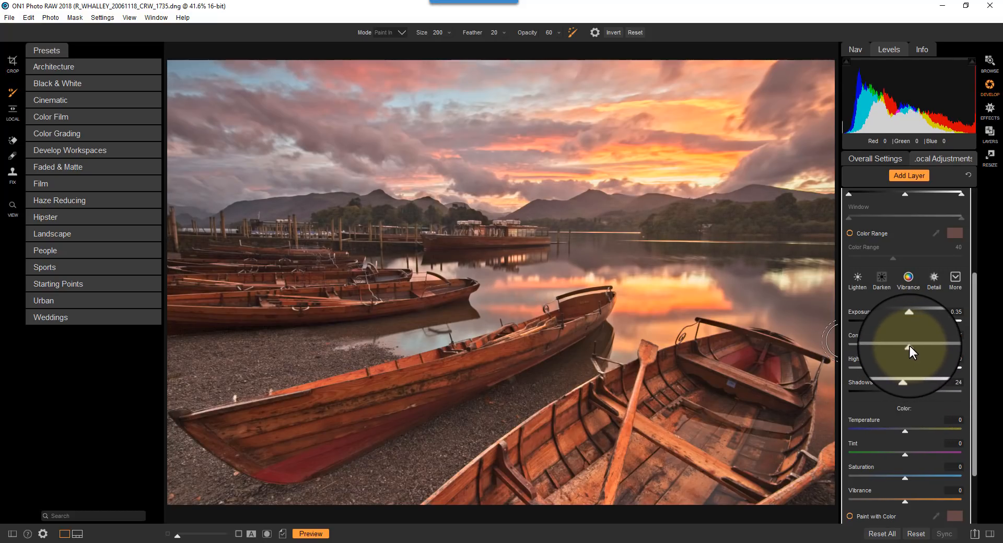
{"action": "left_click_drag", "start_coordinate": [973, 354], "coordinate": [913, 422]}
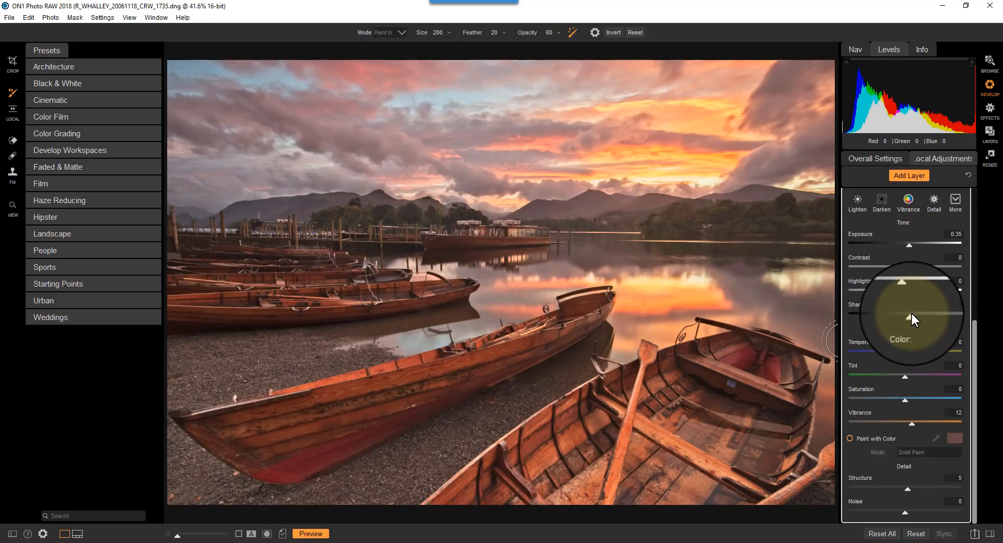
{"action": "left_click_drag", "start_coordinate": [977, 331], "coordinate": [984, 165]}
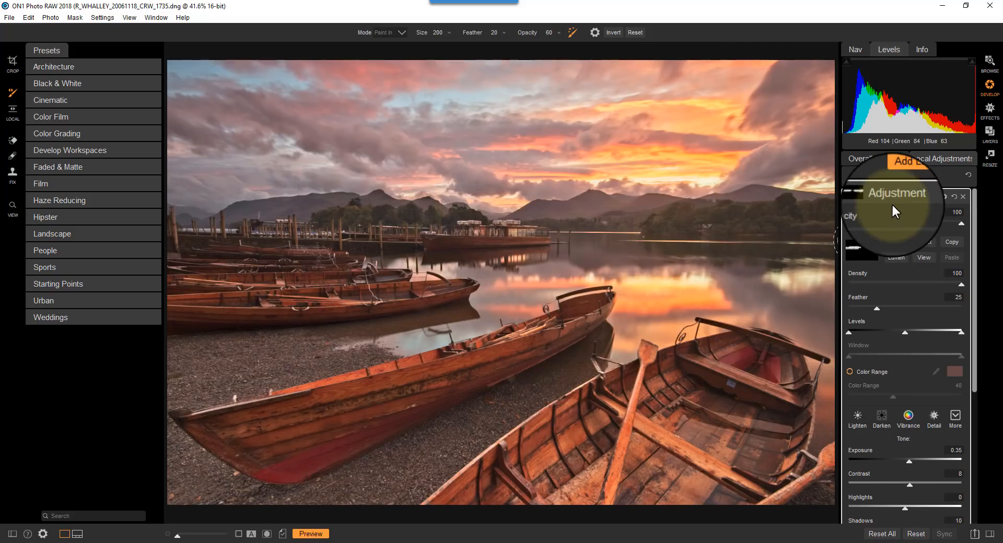
- Add a new local adjustment layer and place a Linear Top gradient mask across the far shoreline, with its transition zone narrowed
{"action": "left_click", "coordinate": [912, 176]}
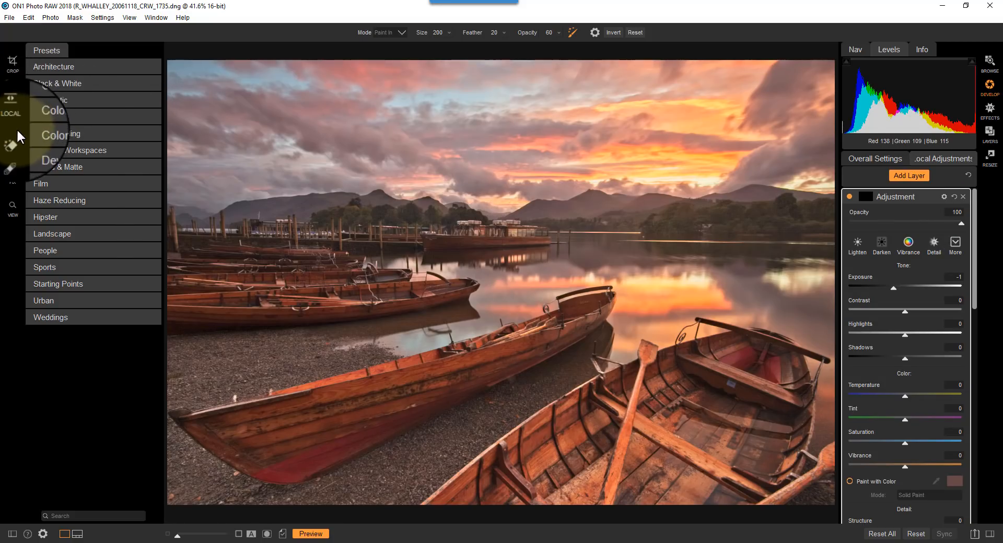
{"action": "left_click", "coordinate": [15, 106]}
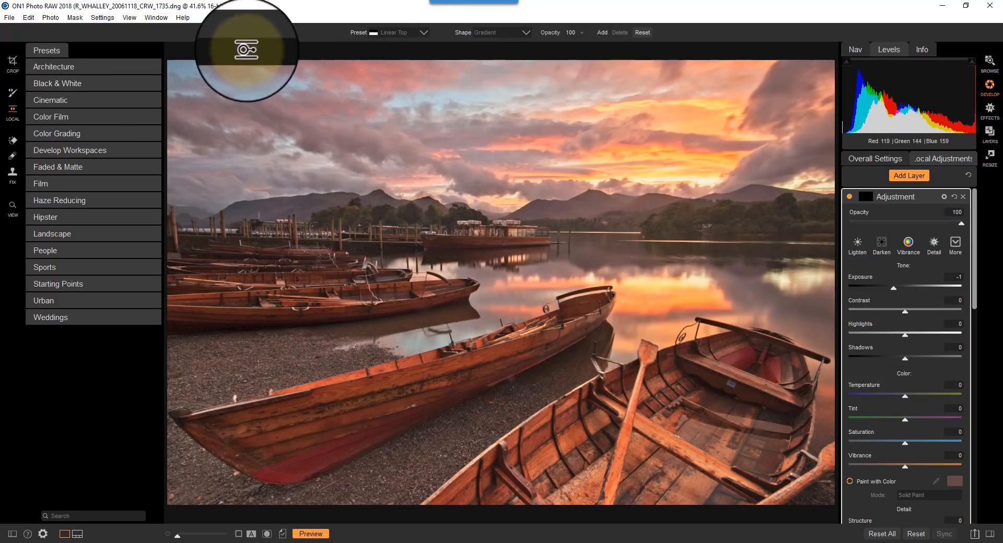
{"action": "left_click", "coordinate": [423, 32]}
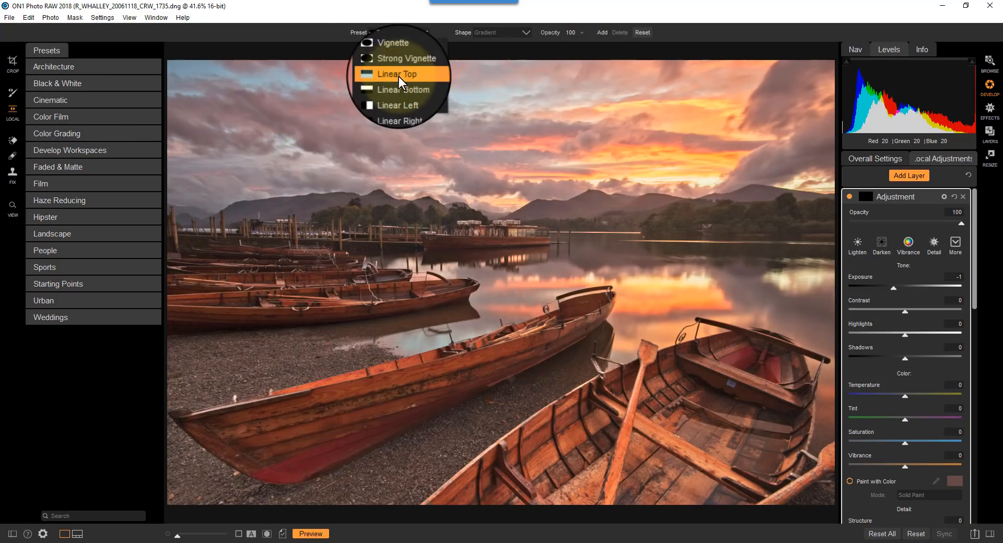
{"action": "left_click", "coordinate": [399, 76]}
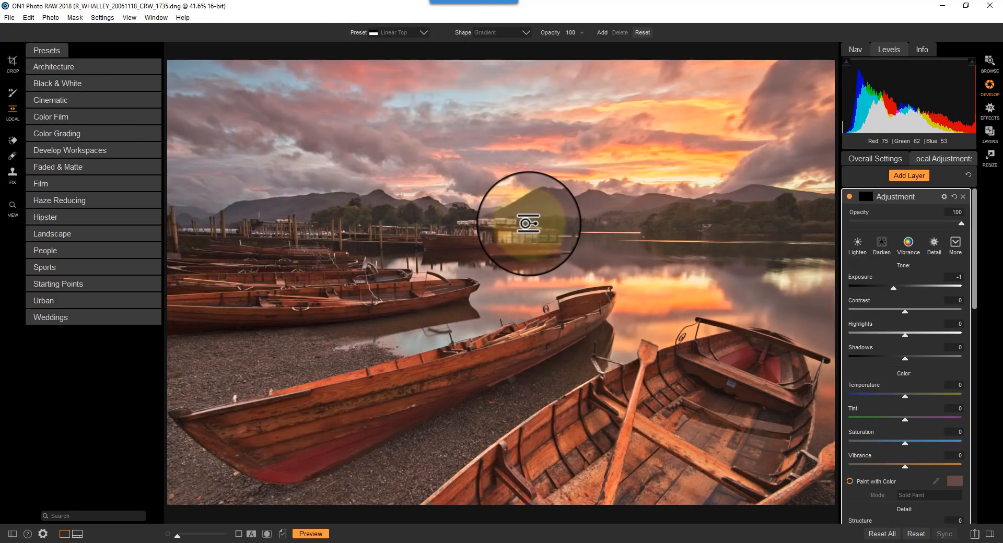
{"action": "left_click", "coordinate": [529, 226]}
{"action": "left_click_drag", "start_coordinate": [529, 225], "coordinate": [564, 226]}
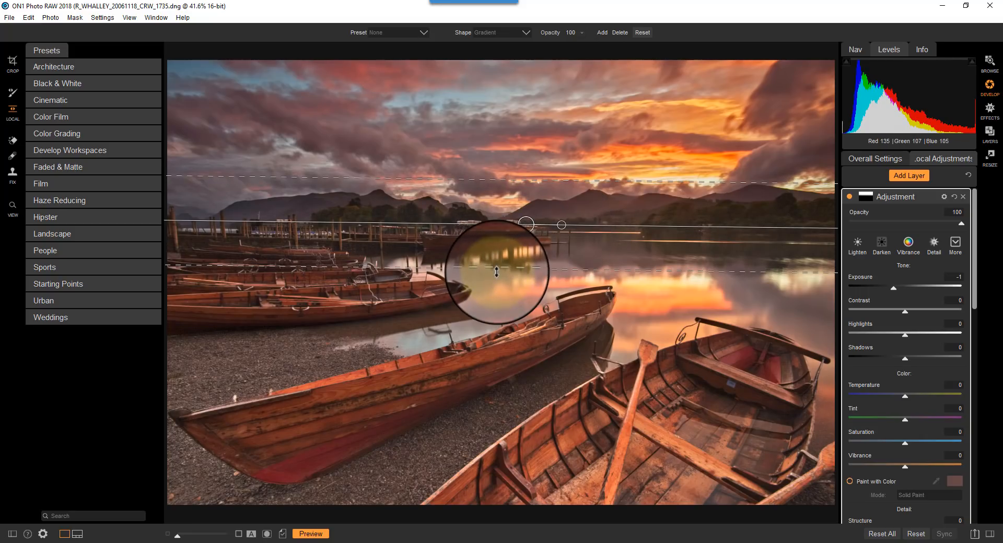
{"action": "left_click_drag", "start_coordinate": [497, 269], "coordinate": [526, 214]}
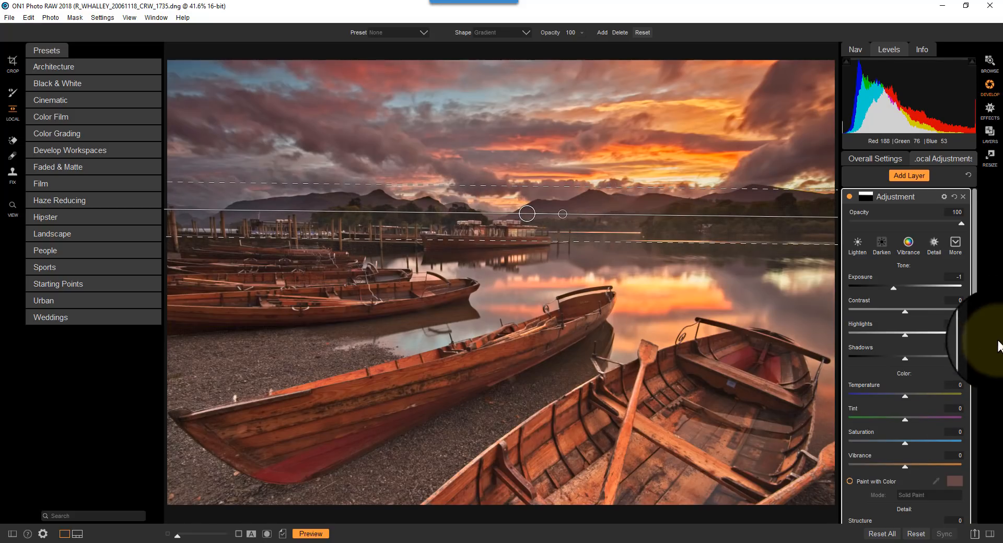
- Set the sky gradient adjustment's Exposure to -0.15, Contrast to 8 and Highlights to -60
{"action": "left_click_drag", "start_coordinate": [895, 289], "coordinate": [905, 289]}
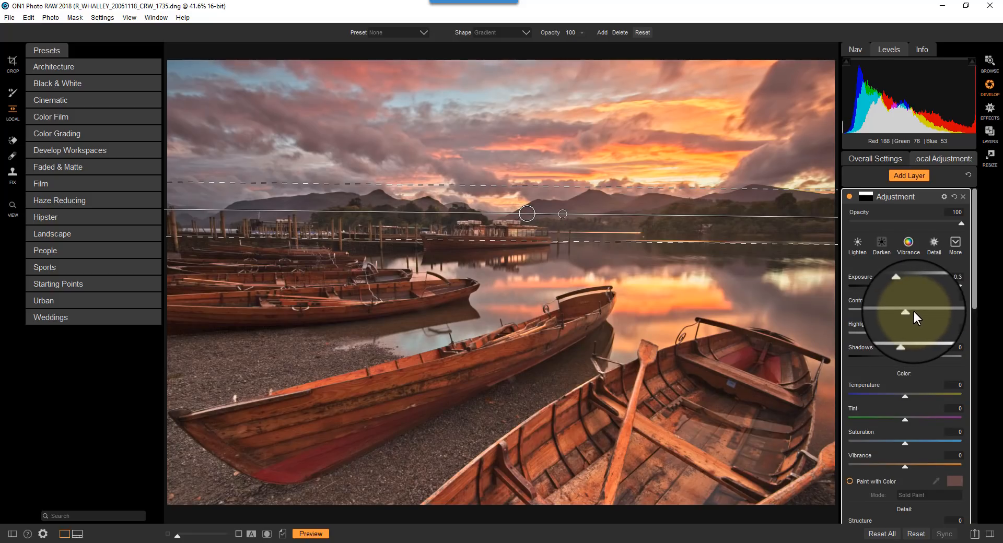
{"action": "left_click_drag", "start_coordinate": [904, 334], "coordinate": [872, 337]}
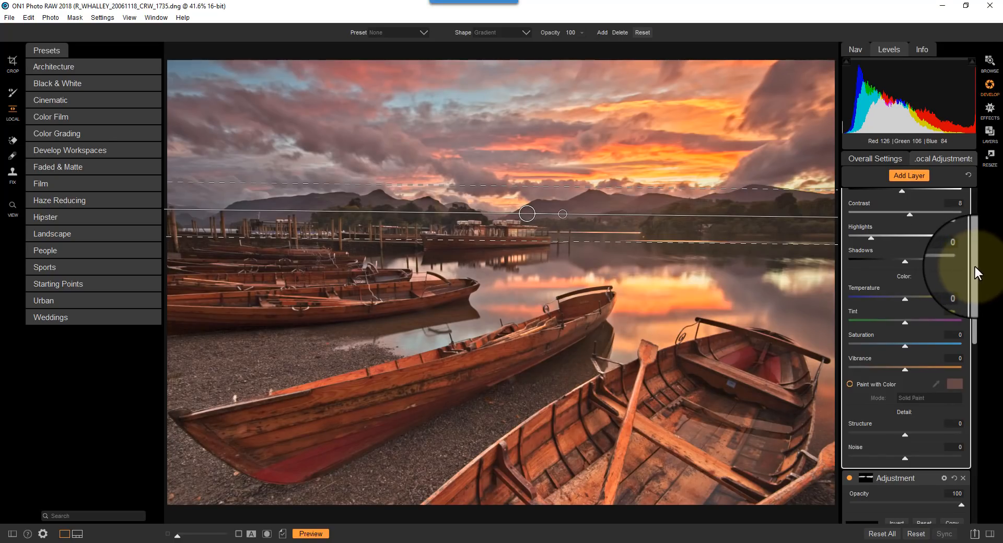
{"action": "left_click_drag", "start_coordinate": [974, 267], "coordinate": [976, 202]}
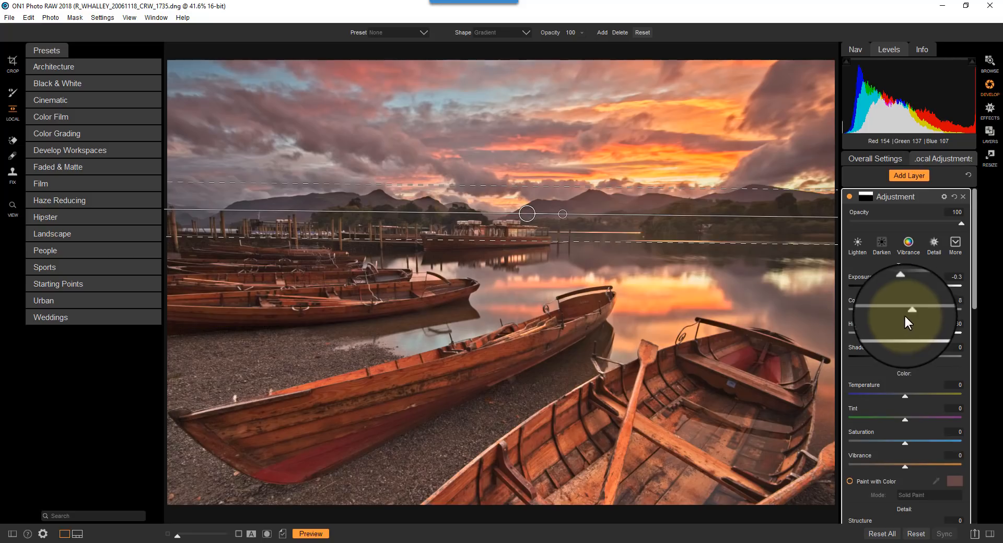
{"action": "left_click", "coordinate": [904, 287]}
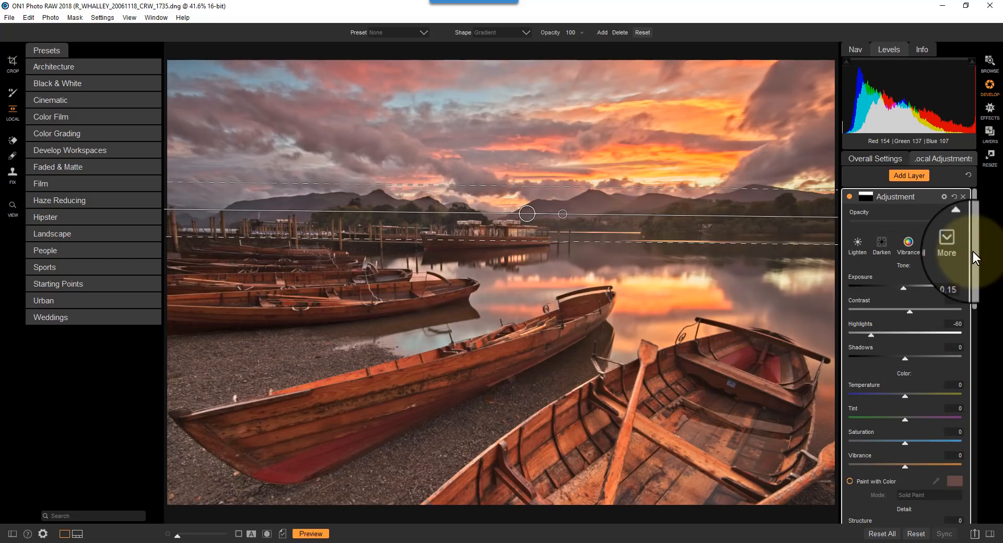
- Check the sky gradient's mask, and remove the effect from the hills using the adjustment brush in Paint Out mode
{"action": "left_click", "coordinate": [866, 197]}
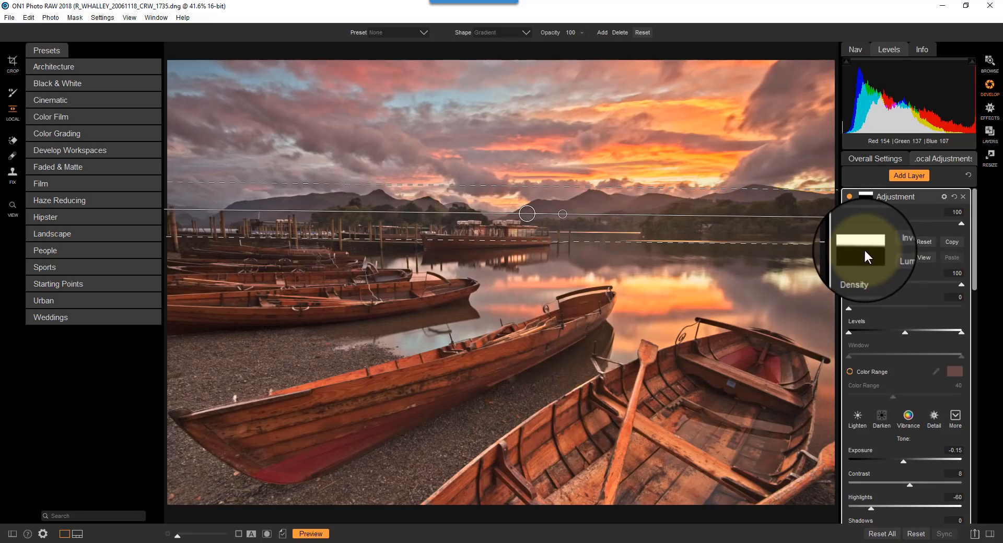
{"action": "left_click", "coordinate": [923, 257]}
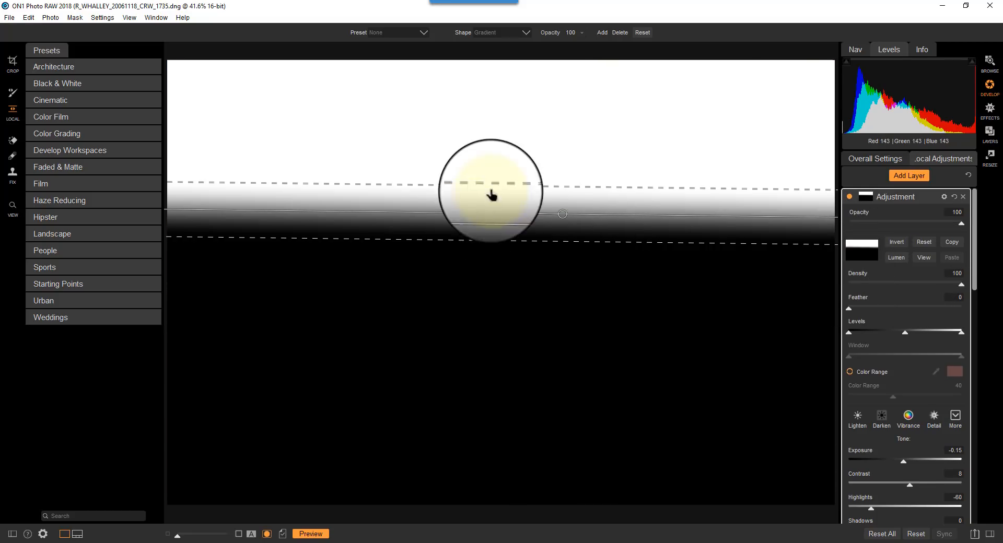
{"action": "left_click", "coordinate": [12, 93]}
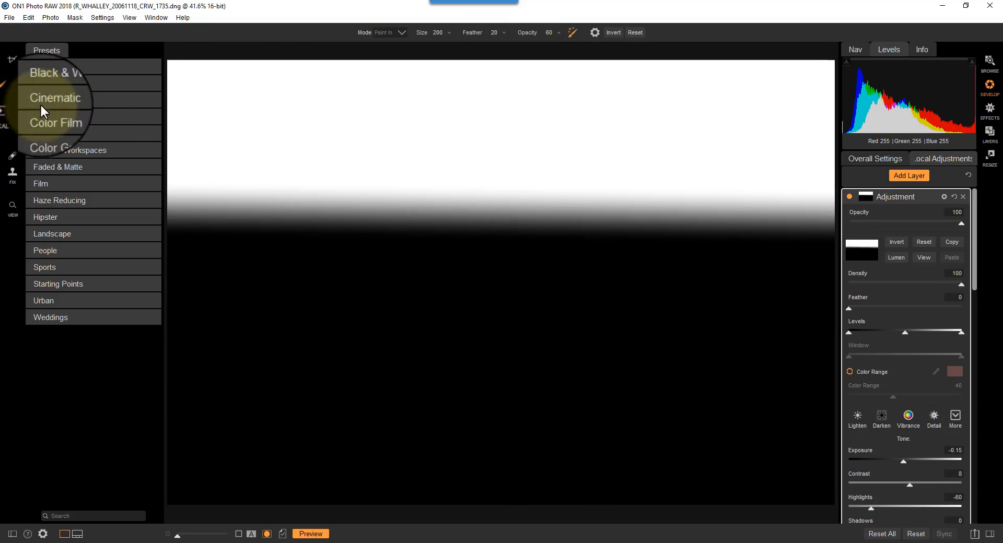
{"action": "left_click", "coordinate": [924, 257]}
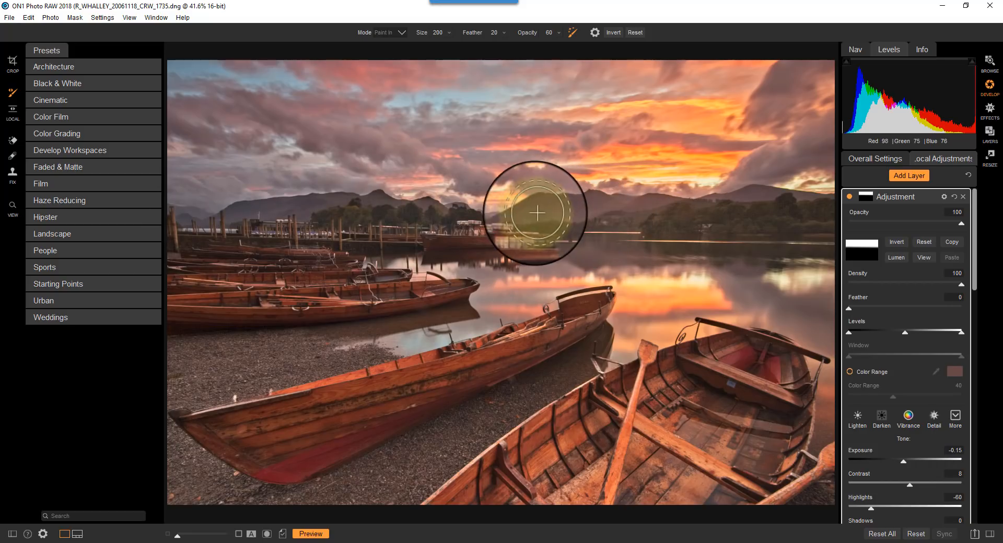
{"action": "left_click", "coordinate": [399, 32]}
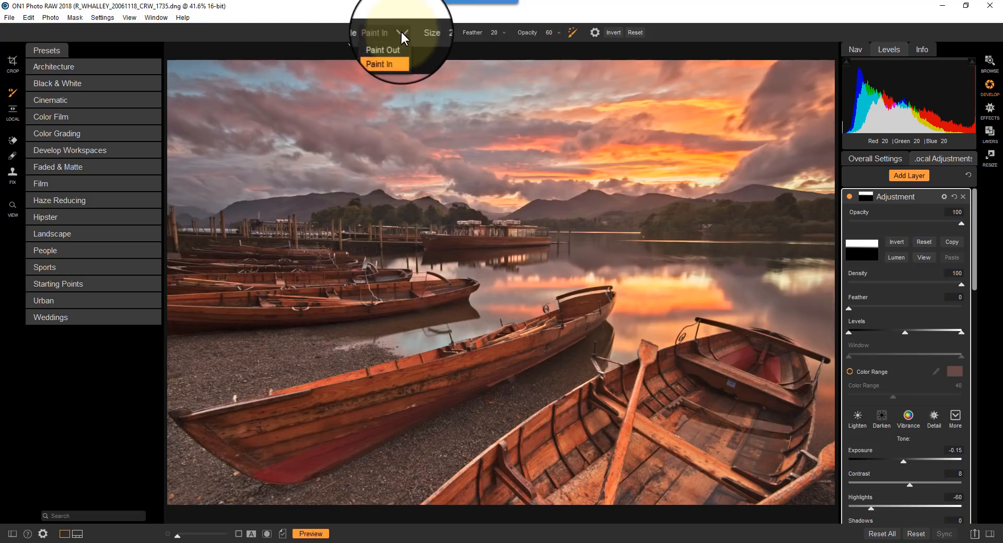
{"action": "left_click", "coordinate": [372, 43]}
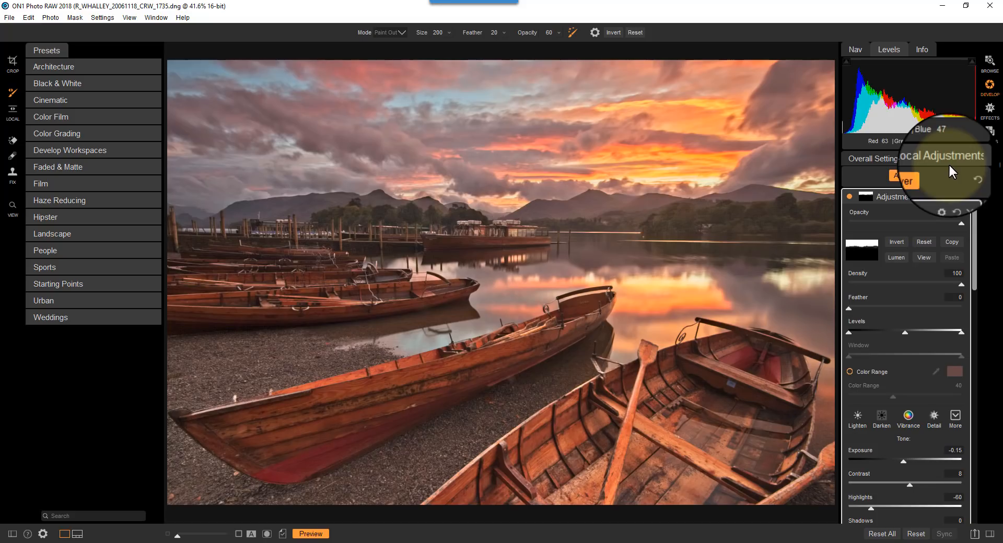
- Return to the overall settings and compare the edited photo with the original
{"action": "left_click", "coordinate": [889, 162]}
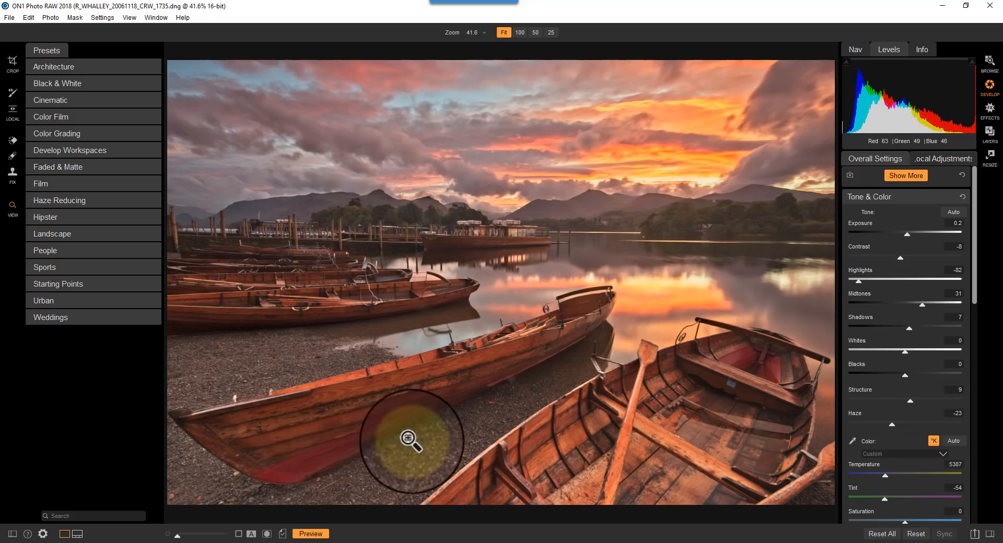
{"action": "left_click", "coordinate": [312, 535]}
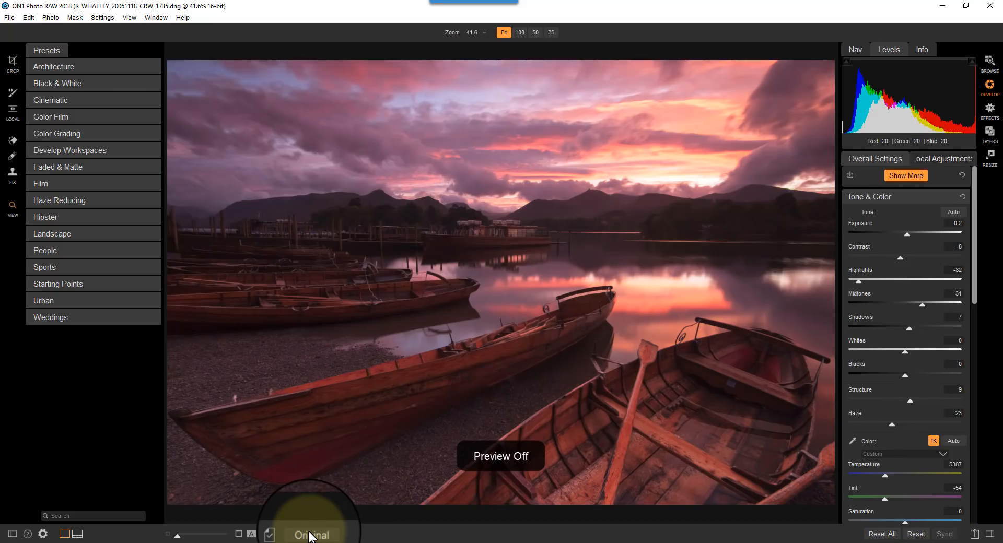
{"action": "left_click", "coordinate": [311, 535]}
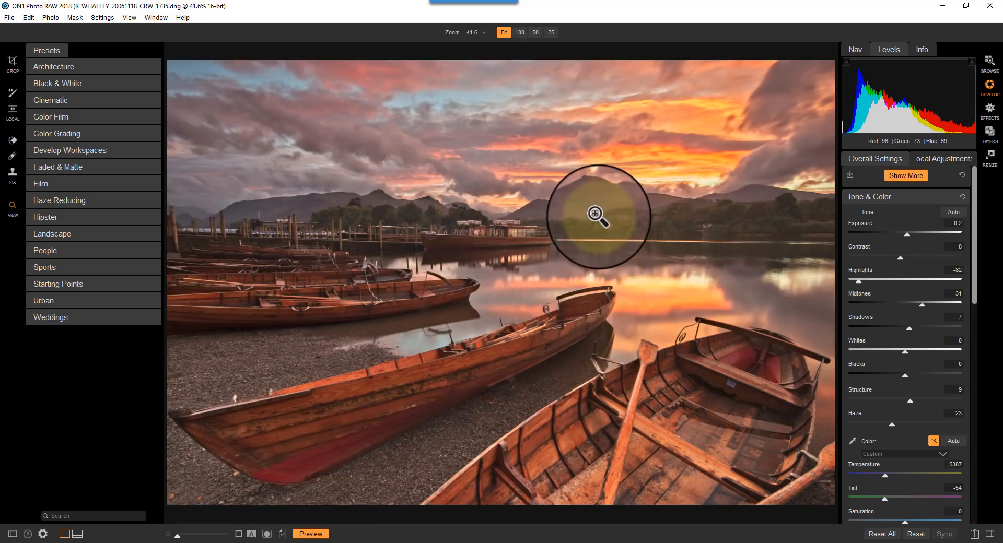
- Switch to Effects and add a Tone Enhancer filter with Exposure -0.2 and Contrast 3
{"action": "left_click", "coordinate": [984, 112]}
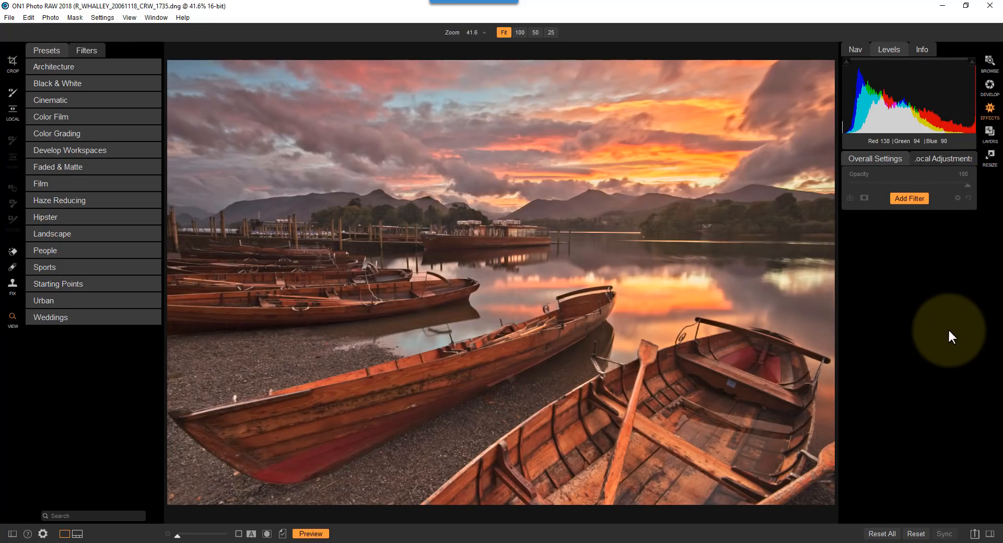
{"action": "left_click", "coordinate": [901, 198]}
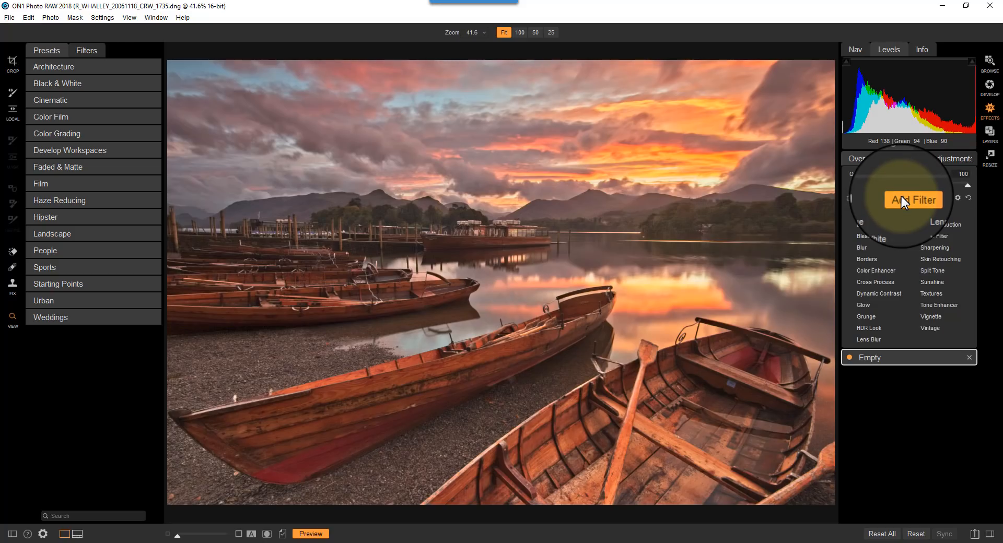
{"action": "left_click", "coordinate": [940, 305]}
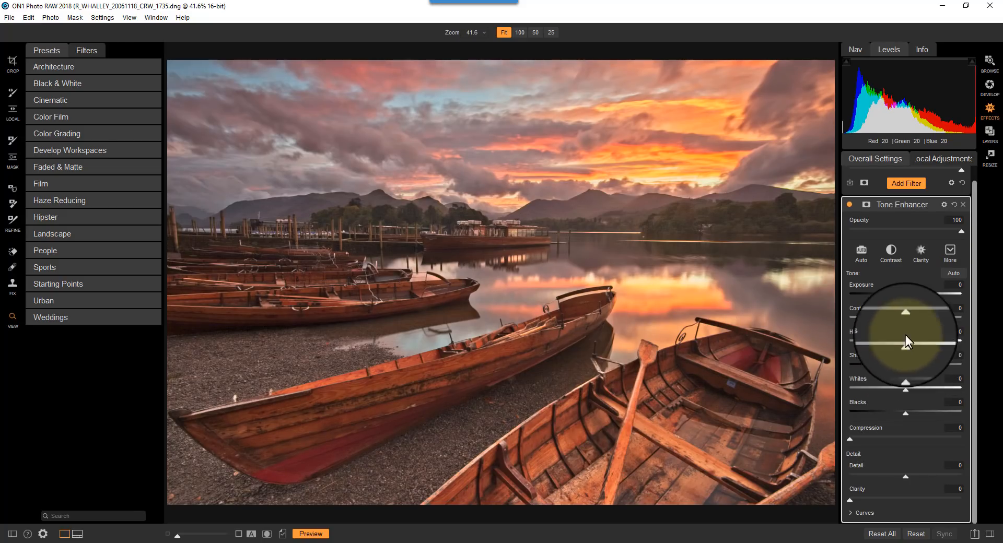
{"action": "left_click_drag", "start_coordinate": [906, 295], "coordinate": [904, 296]}
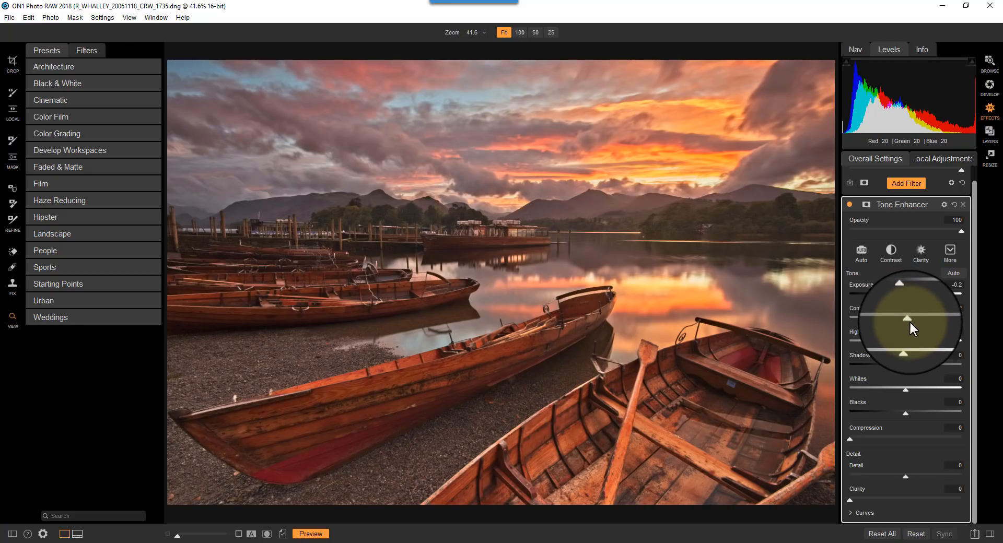
- Set the Tone Enhancer's Detail to 5, Clarity to 11, Highlights to -6 and Shadows to 4, and compare the filter off and on
{"action": "left_click_drag", "start_coordinate": [851, 500], "coordinate": [857, 500]}
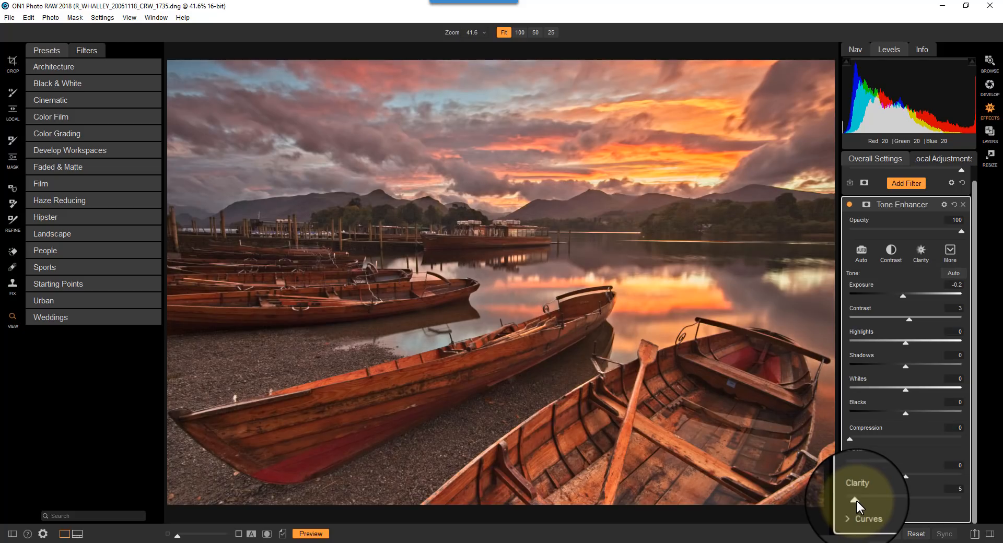
{"action": "mouse_move", "coordinate": [906, 475]}
{"action": "left_mouse_down"}
{"action": "mouse_move", "coordinate": [924, 478]}
{"action": "mouse_move", "coordinate": [912, 477]}
{"action": "left_mouse_up"}
{"action": "left_click_drag", "start_coordinate": [854, 501], "coordinate": [863, 503]}
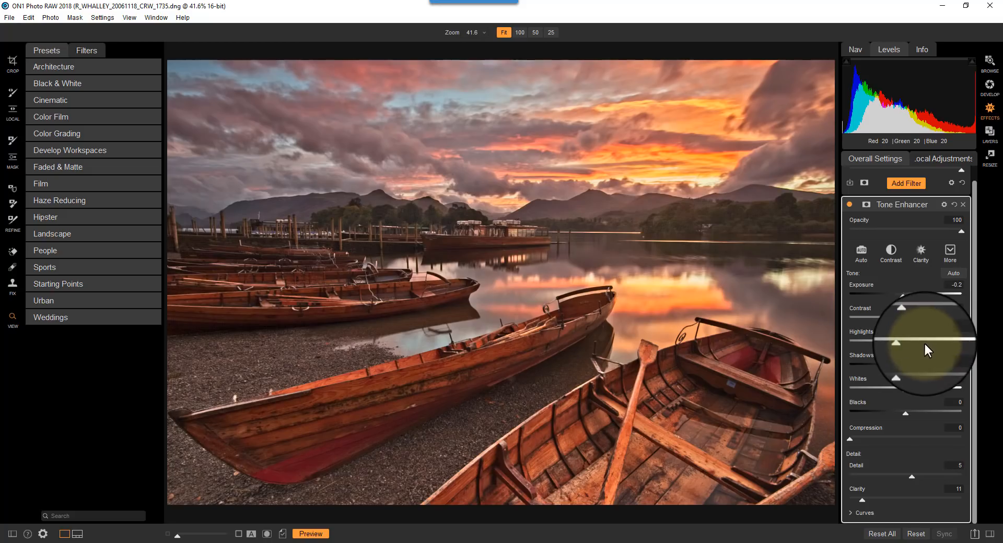
{"action": "mouse_move", "coordinate": [906, 343]}
{"action": "left_mouse_down"}
{"action": "mouse_move", "coordinate": [891, 342]}
{"action": "mouse_move", "coordinate": [904, 342]}
{"action": "left_mouse_up"}
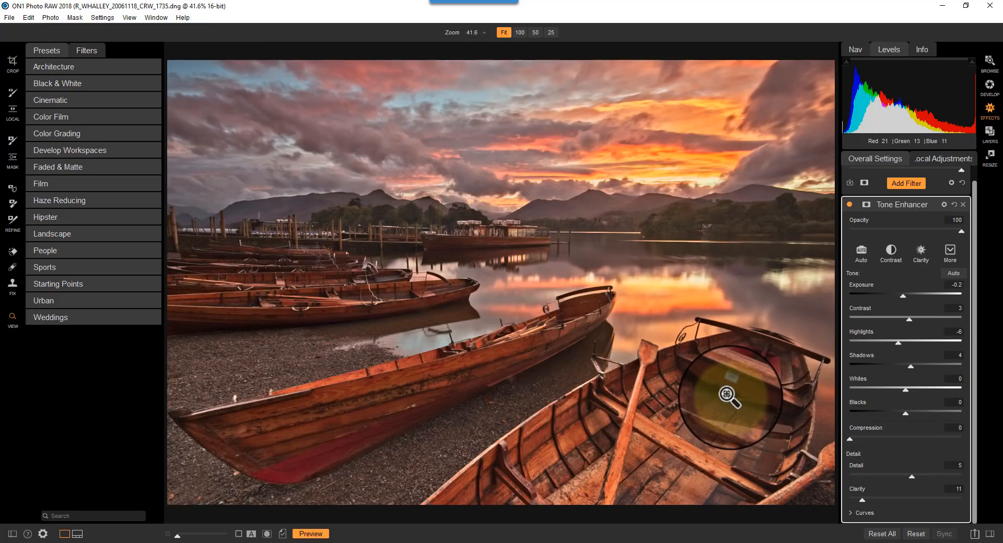
{"action": "left_click", "coordinate": [849, 205]}
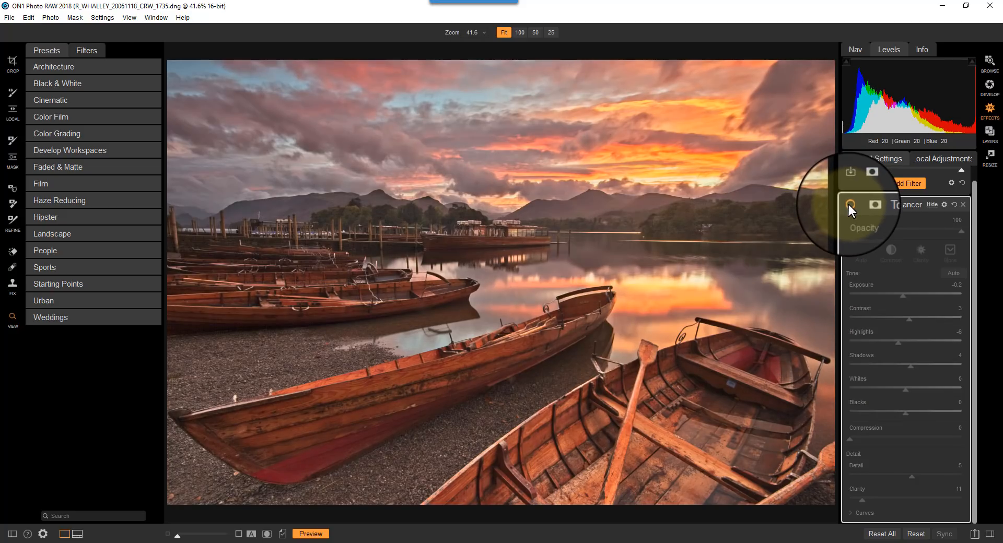
{"action": "left_click", "coordinate": [848, 205]}
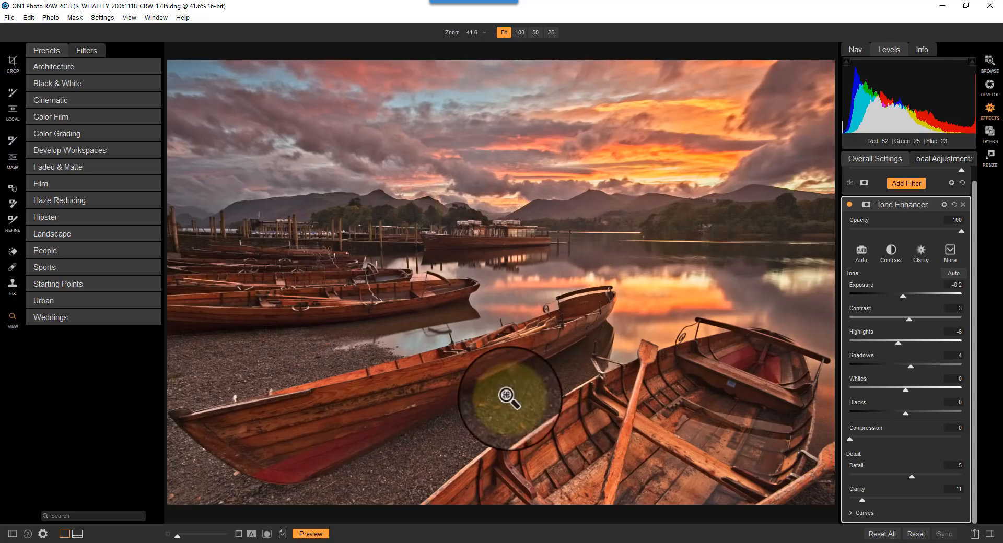
- Mask the Tone Enhancer off the sky with a Linear Top gradient centred along the far lakeshore, and check the mask
{"action": "left_click", "coordinate": [866, 205]}
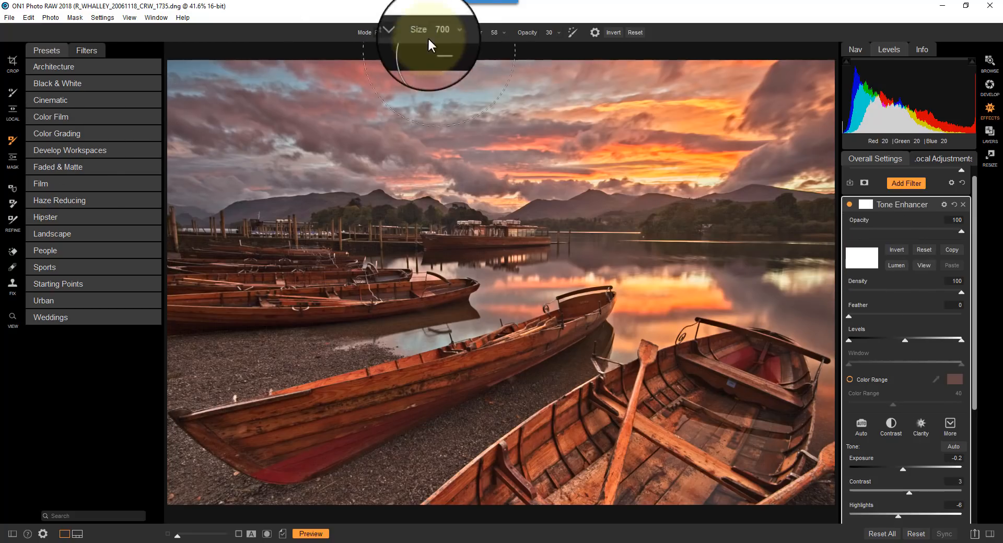
{"action": "left_click", "coordinate": [10, 169]}
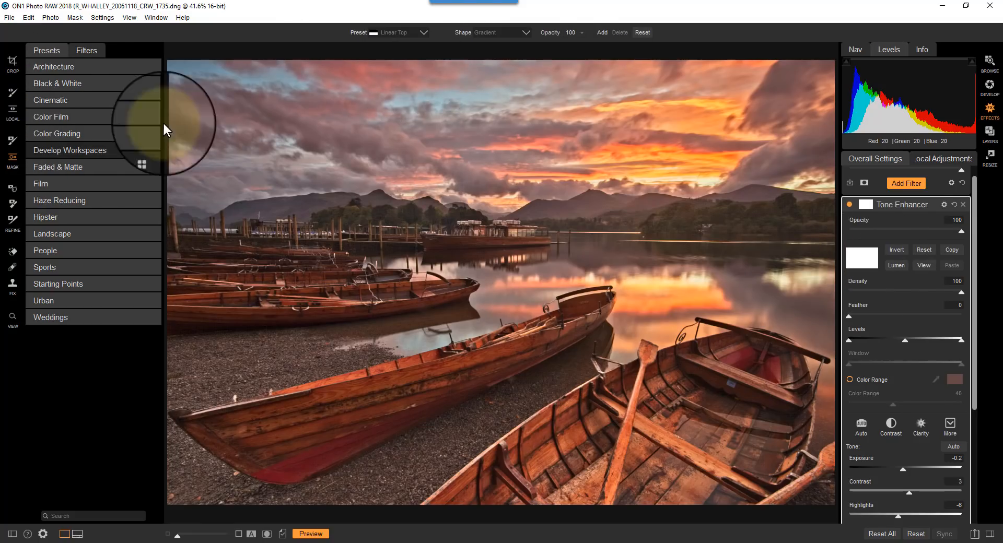
{"action": "left_click", "coordinate": [424, 33]}
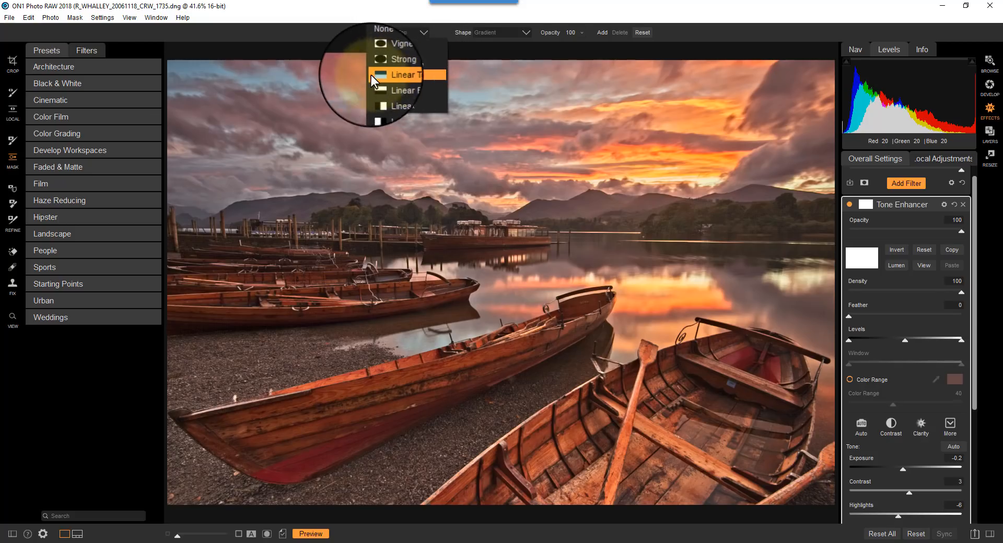
{"action": "left_click", "coordinate": [392, 76]}
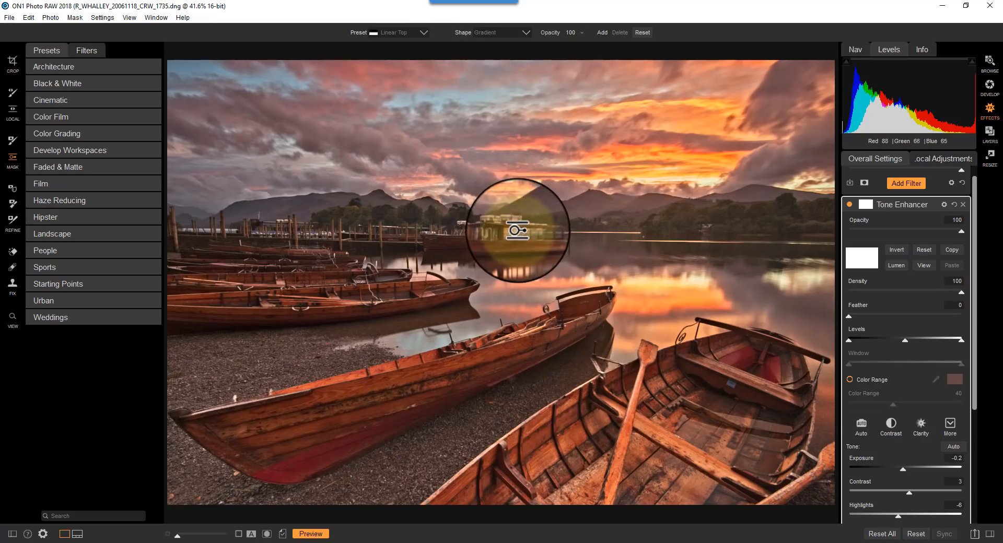
{"action": "left_click", "coordinate": [517, 231]}
{"action": "left_click_drag", "start_coordinate": [518, 231], "coordinate": [515, 214]}
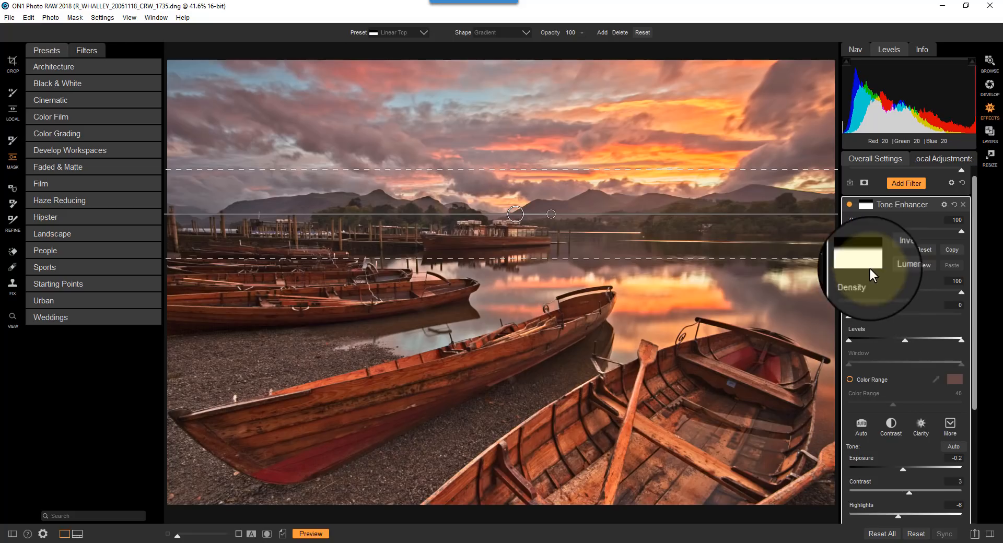
{"action": "left_click", "coordinate": [924, 265]}
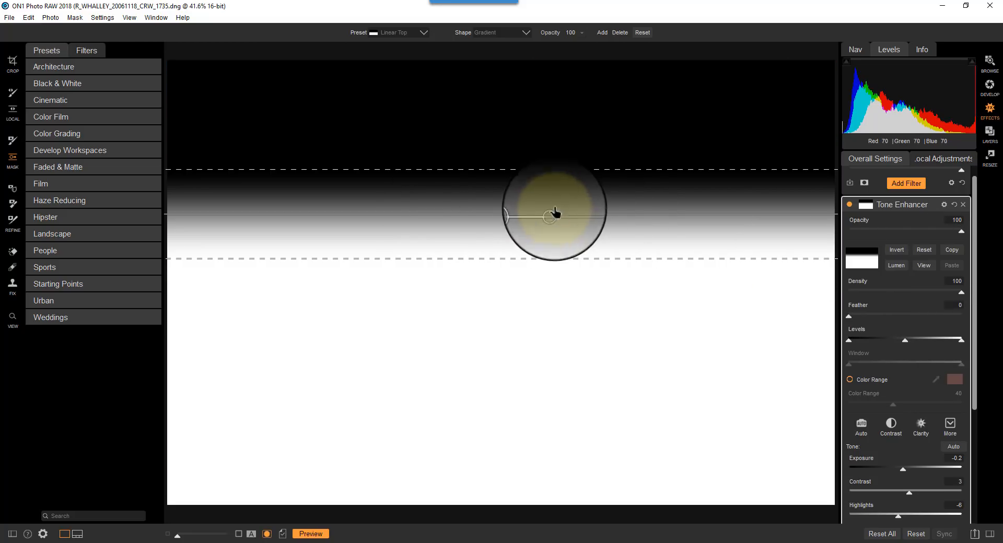
{"action": "left_click", "coordinate": [924, 265]}
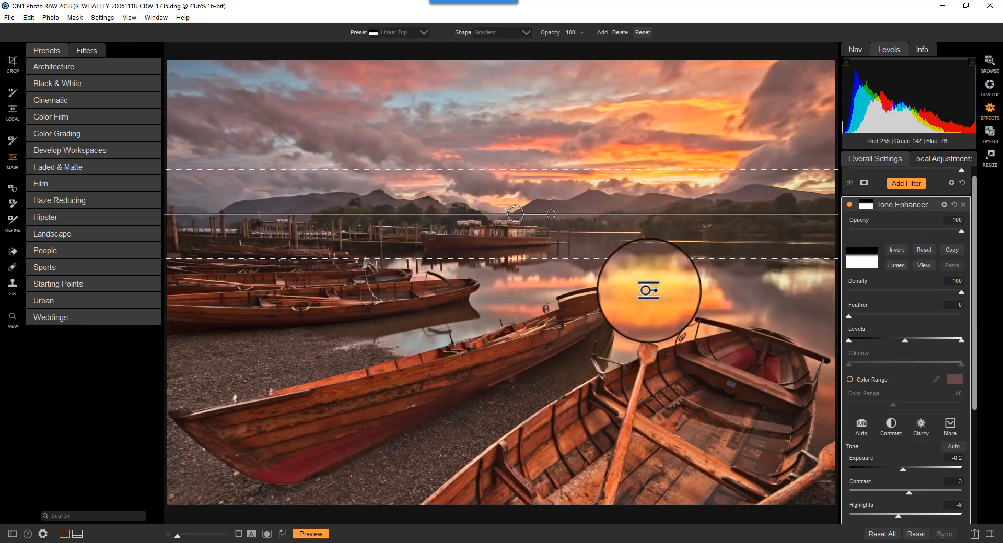
- Set up the masking brush in Paint Out mode with Feather 31 and Size 400, and turn on Perfect Brush
{"action": "left_click", "coordinate": [13, 140]}
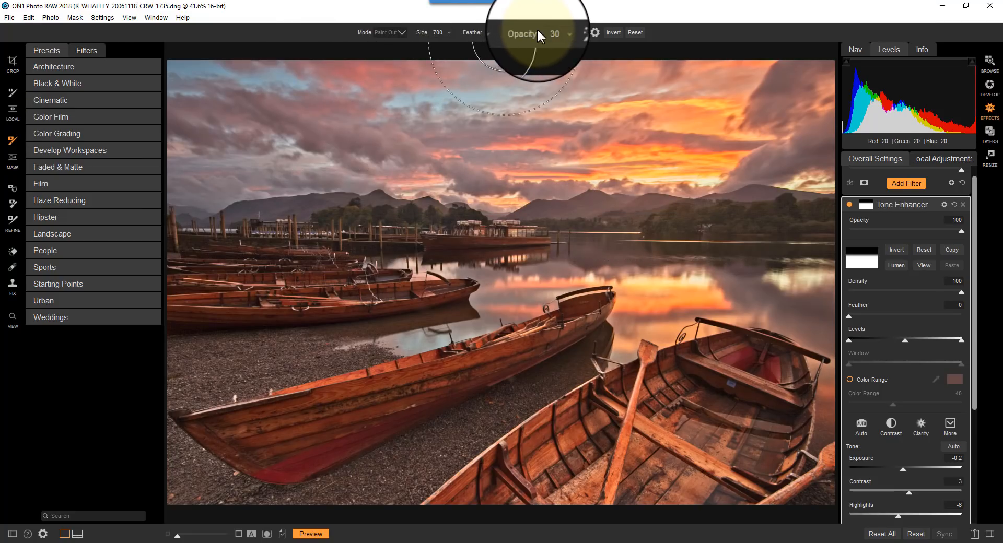
{"action": "left_click", "coordinate": [499, 30]}
{"action": "left_click_drag", "start_coordinate": [478, 40], "coordinate": [465, 43]}
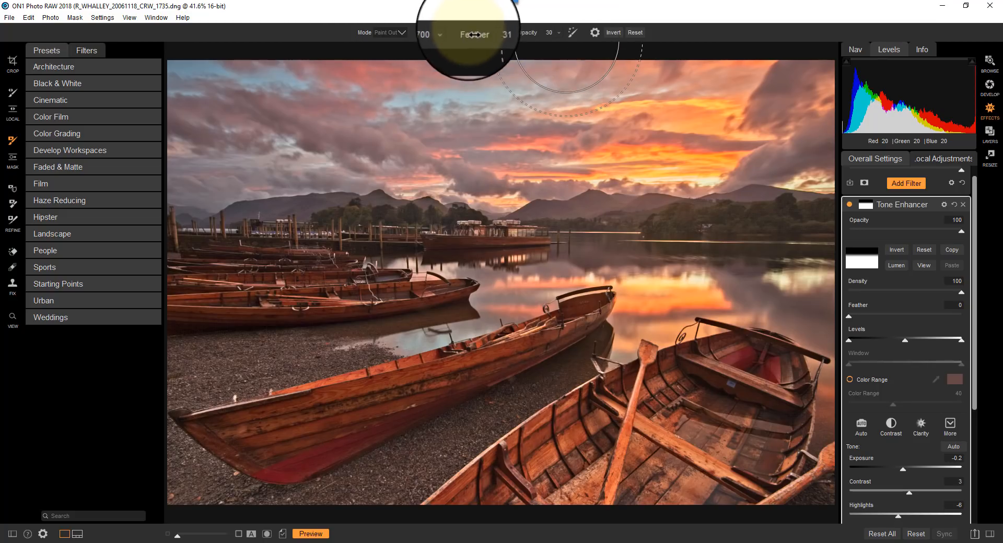
{"action": "left_click", "coordinate": [450, 32]}
{"action": "left_click_drag", "start_coordinate": [427, 42], "coordinate": [423, 43]}
{"action": "left_click", "coordinate": [572, 33]}
- Paint the Tone Enhancer effect out of the lake water between the boats, and check the mask
{"action": "left_click", "coordinate": [622, 329]}
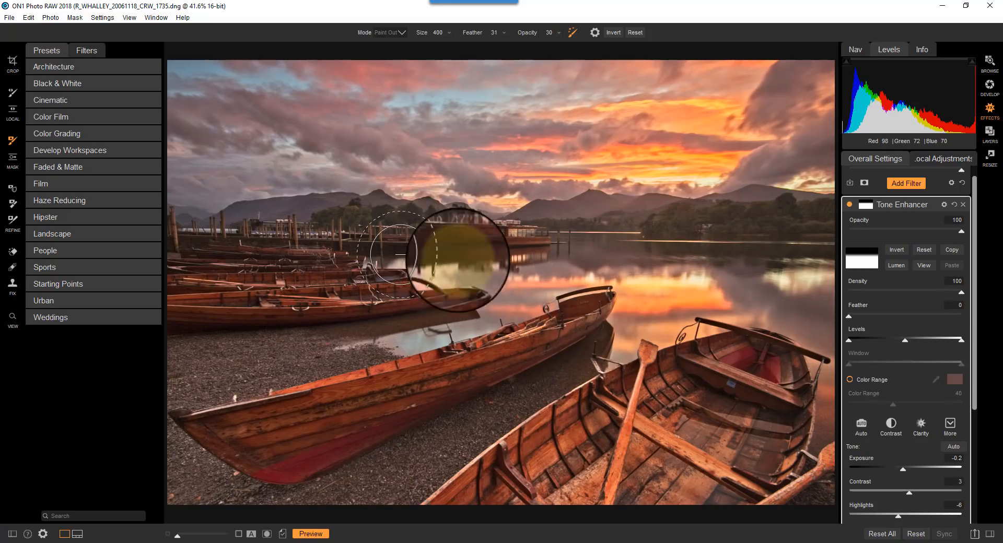
{"action": "mouse_move", "coordinate": [696, 279]}
{"action": "left_mouse_down"}
{"action": "mouse_move", "coordinate": [777, 272]}
{"action": "mouse_move", "coordinate": [600, 274]}
{"action": "left_mouse_up"}
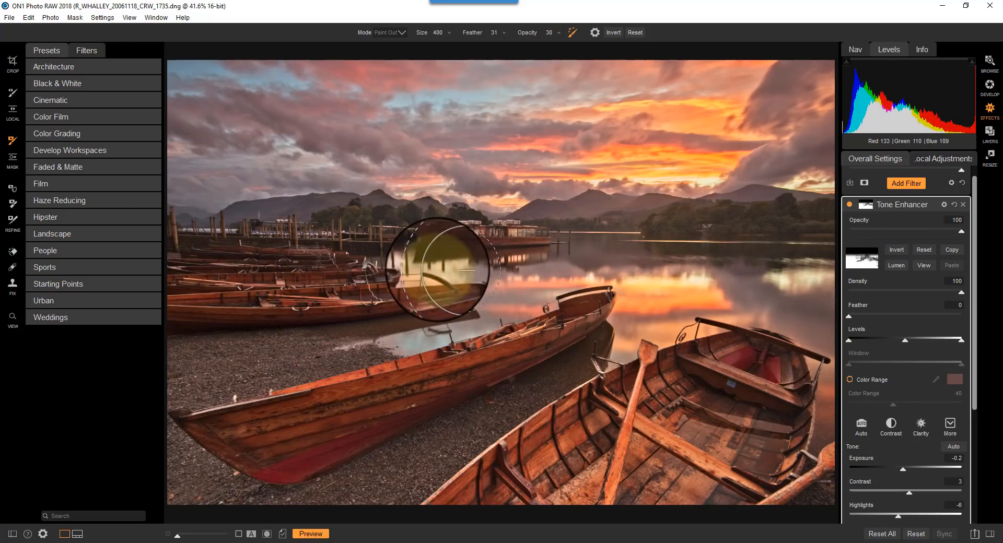
{"action": "left_click", "coordinate": [924, 266]}
{"action": "left_click", "coordinate": [928, 265]}
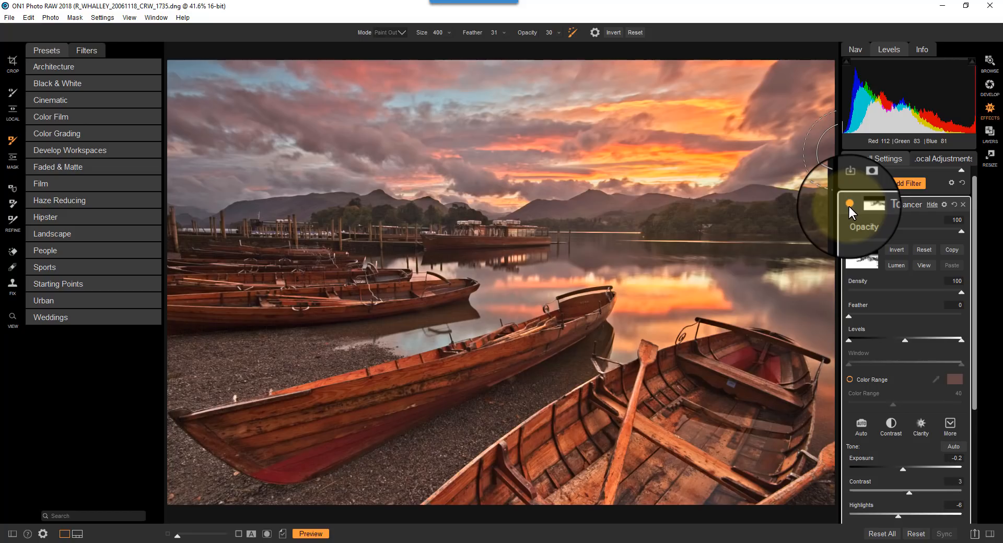
- Add a Color Enhancer filter with Temperature -20 and Tint 2
{"action": "left_click", "coordinate": [912, 184]}
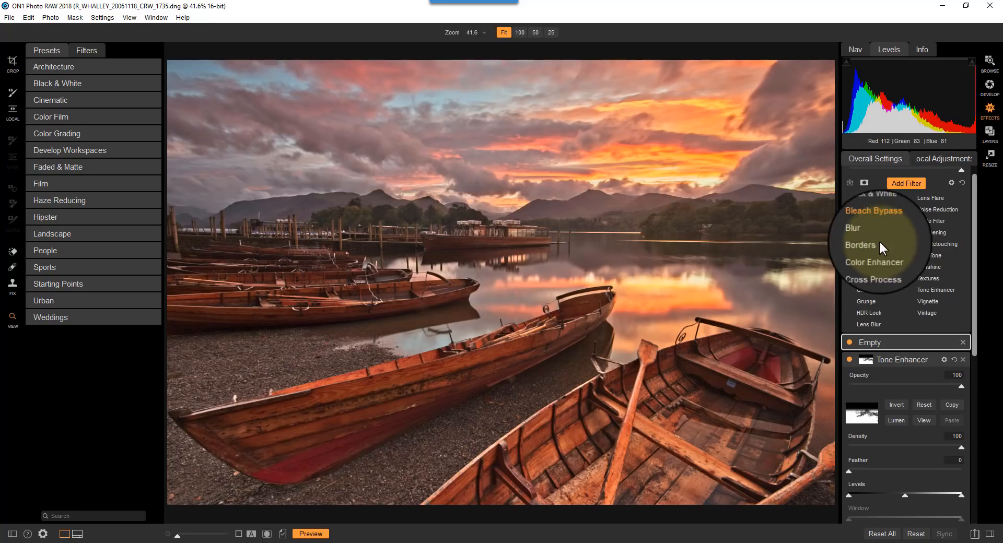
{"action": "left_click", "coordinate": [882, 256]}
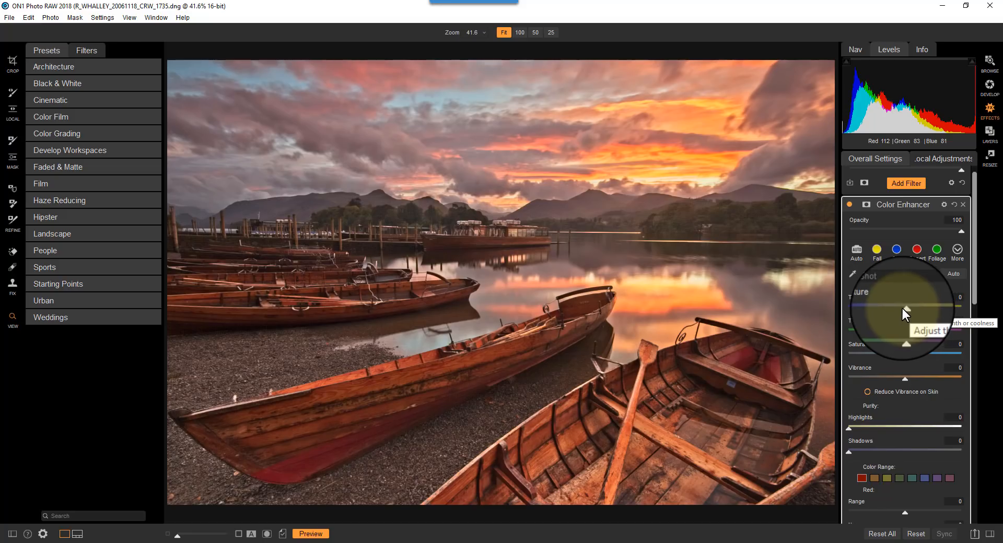
{"action": "left_click_drag", "start_coordinate": [904, 309], "coordinate": [908, 331]}
{"action": "left_click_drag", "start_coordinate": [878, 306], "coordinate": [889, 310]}
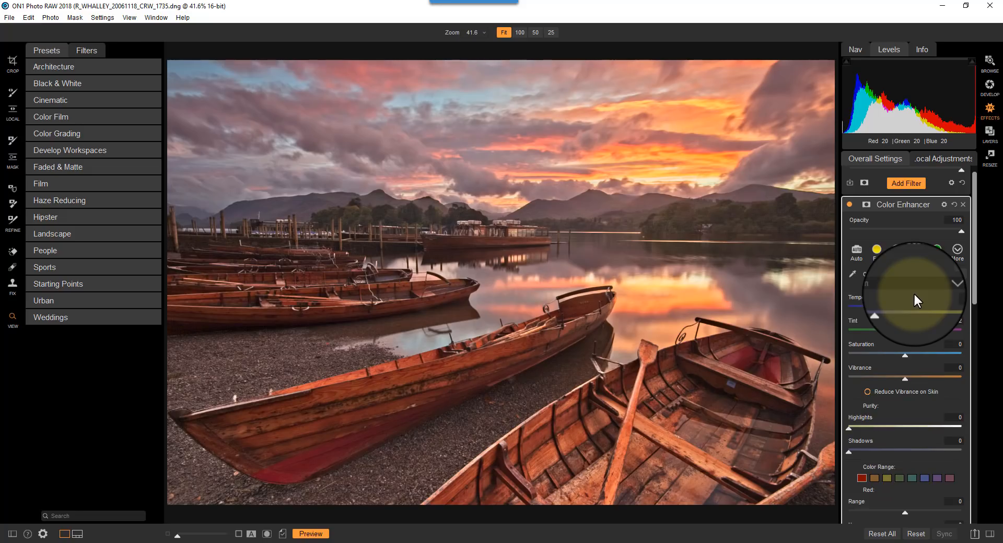
- In the Color Enhancer, set the orange range's Hue to 8, Saturation to -6 and Brightness to -5
{"action": "left_click", "coordinate": [873, 479]}
{"action": "left_click_drag", "start_coordinate": [974, 282], "coordinate": [975, 365]}
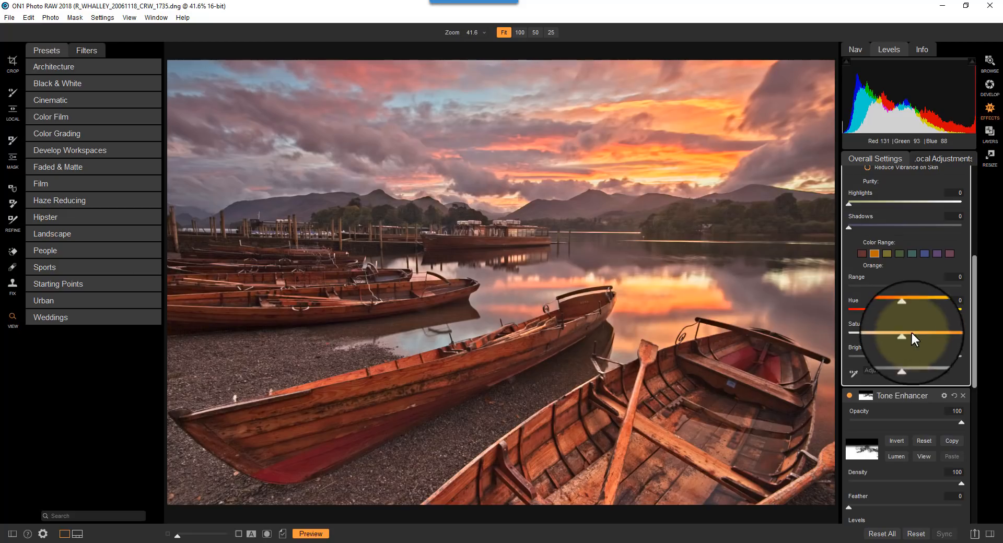
{"action": "left_click_drag", "start_coordinate": [905, 311], "coordinate": [901, 360]}
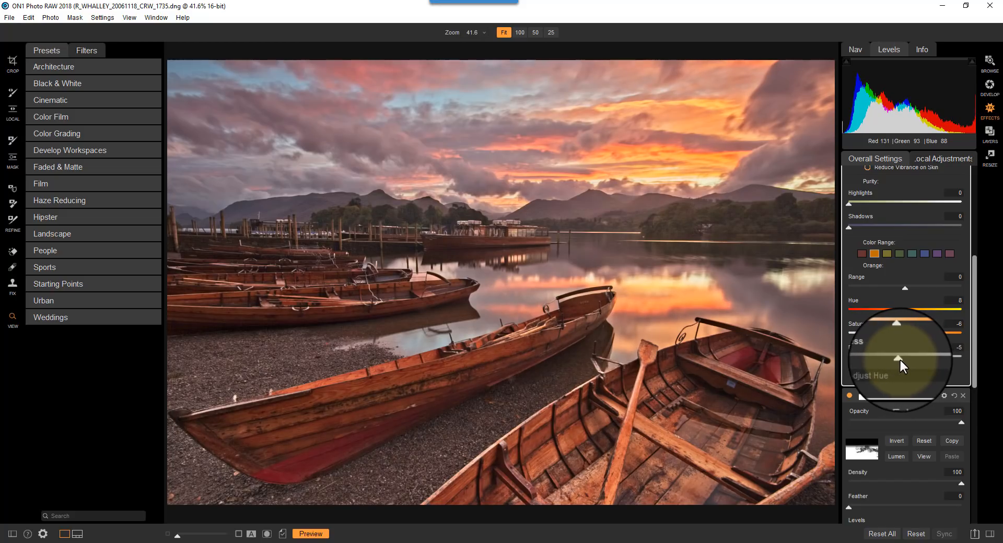
- Set the red range's Hue to -4, Saturation to 4 and Brightness to -14, and compare the photo with the original
{"action": "left_click_drag", "start_coordinate": [975, 322], "coordinate": [970, 297]}
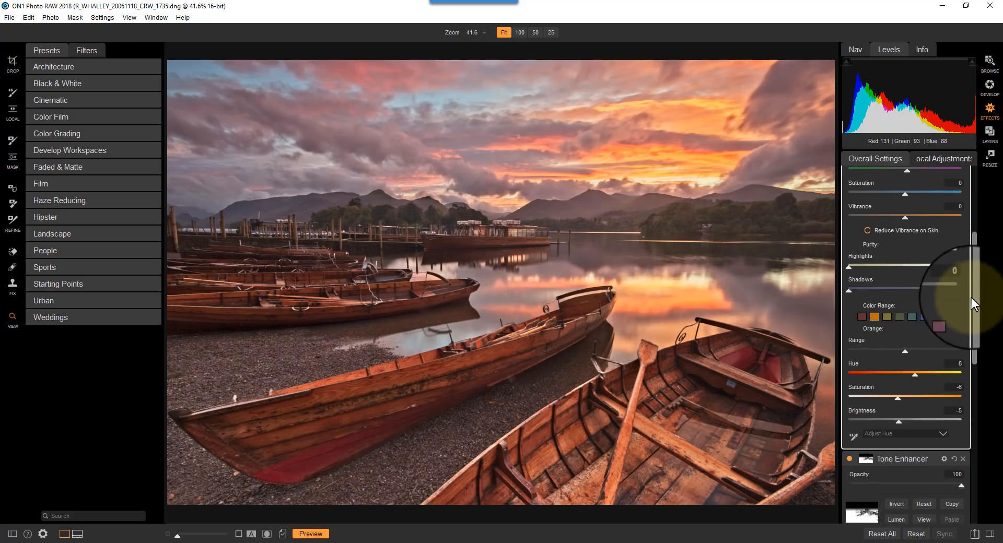
{"action": "left_click", "coordinate": [863, 316]}
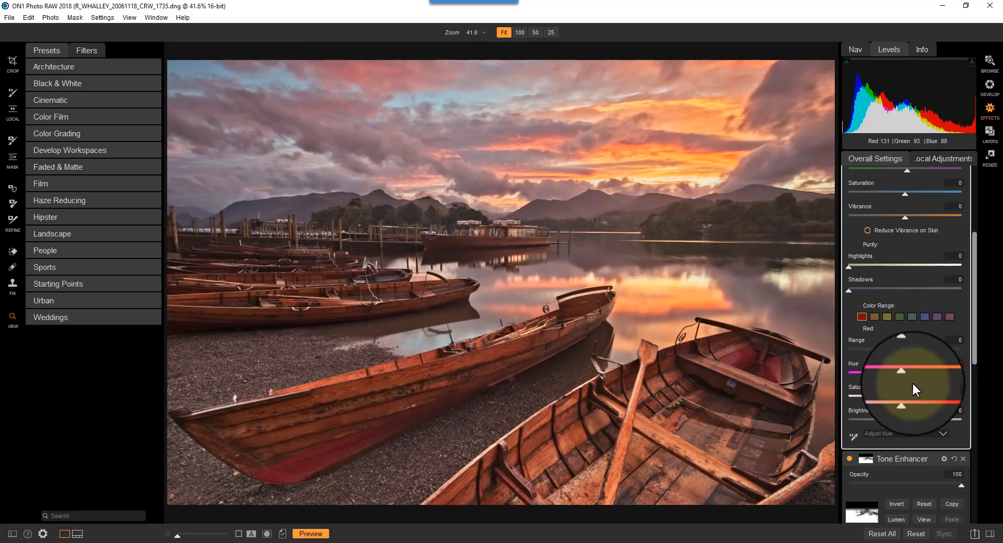
{"action": "left_click_drag", "start_coordinate": [904, 397], "coordinate": [901, 375]}
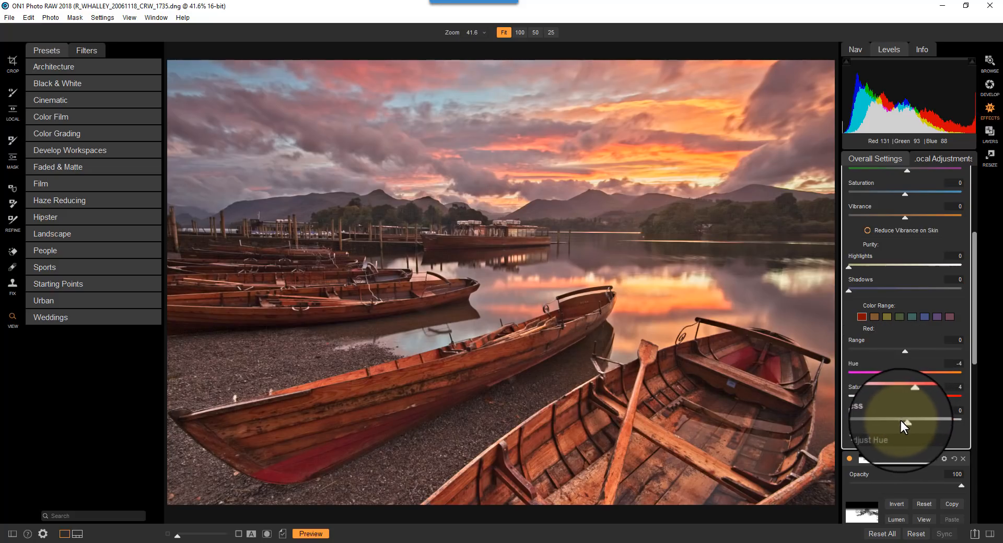
{"action": "left_click_drag", "start_coordinate": [901, 421], "coordinate": [884, 421]}
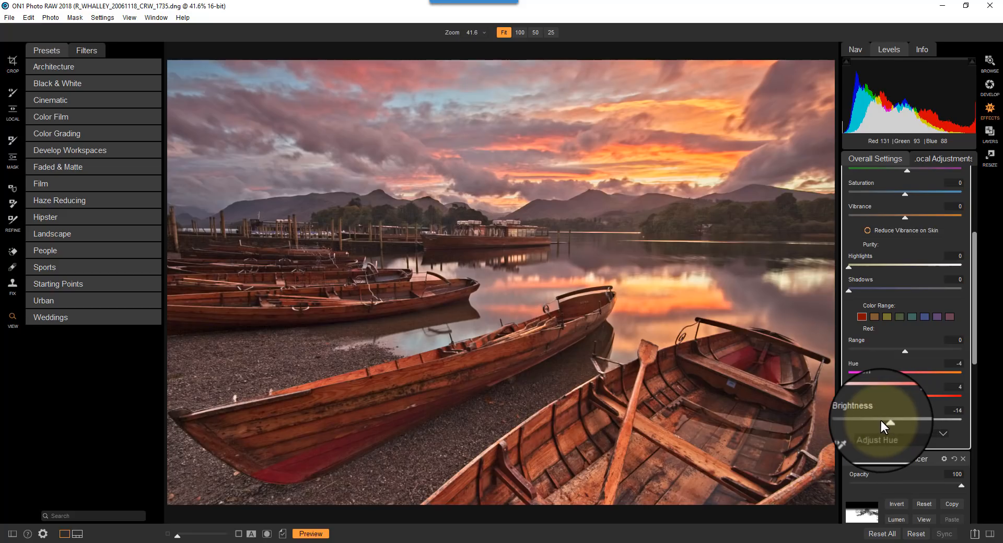
{"action": "left_click", "coordinate": [311, 534]}
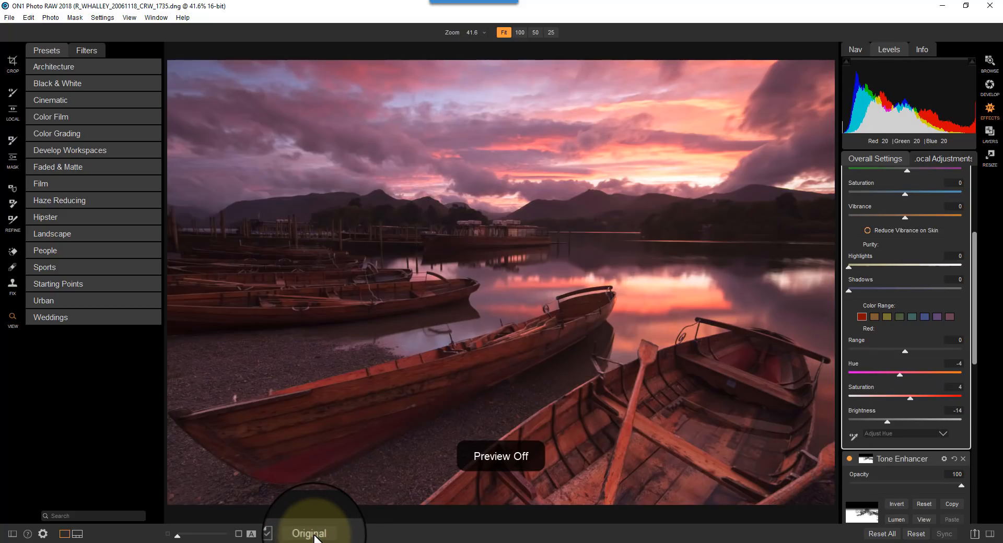
{"action": "left_click", "coordinate": [315, 537]}
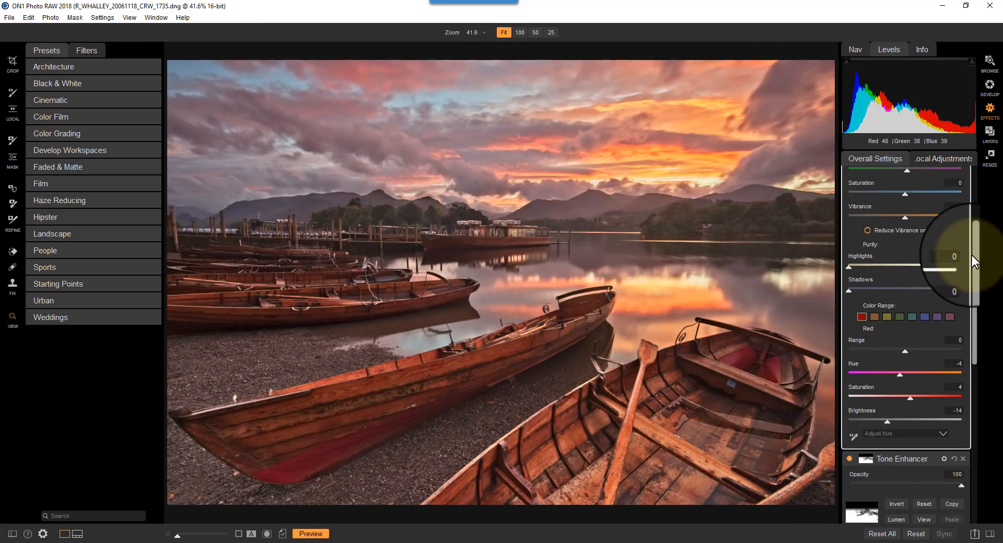
- Add a Glow filter with Amount 26 and Halo 12
{"action": "scroll", "coordinate": [975, 219], "scroll_direction": "up", "scroll_amount": 3}
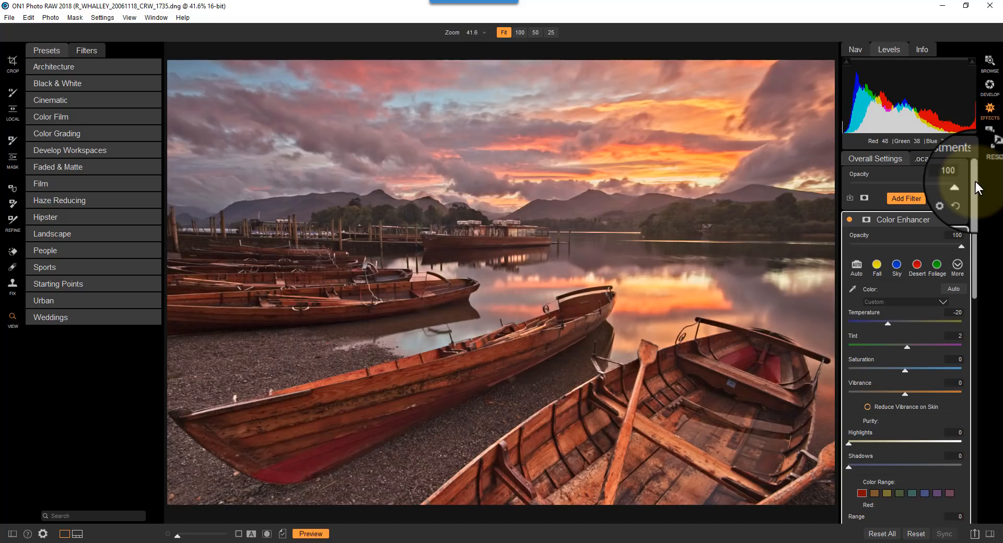
{"action": "left_click", "coordinate": [922, 198]}
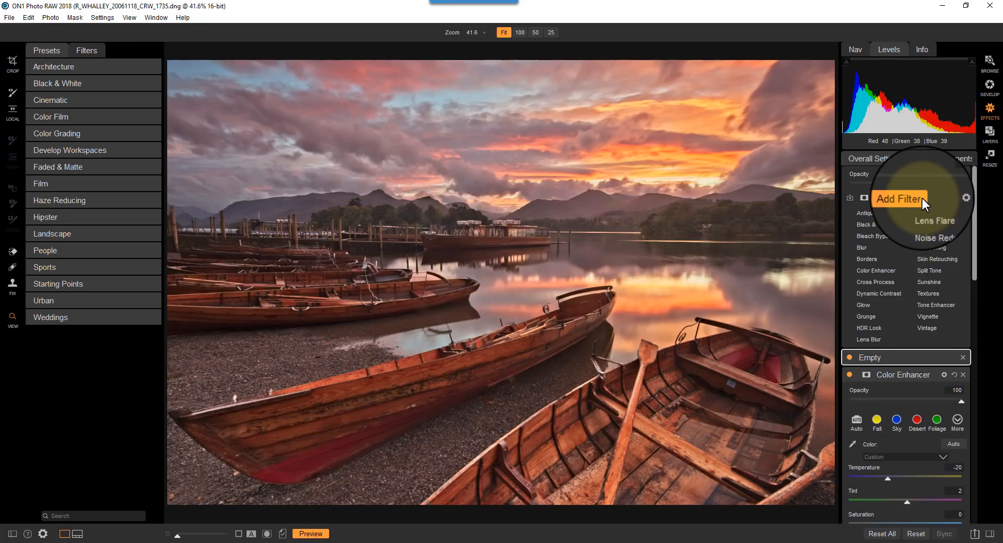
{"action": "left_click", "coordinate": [864, 302]}
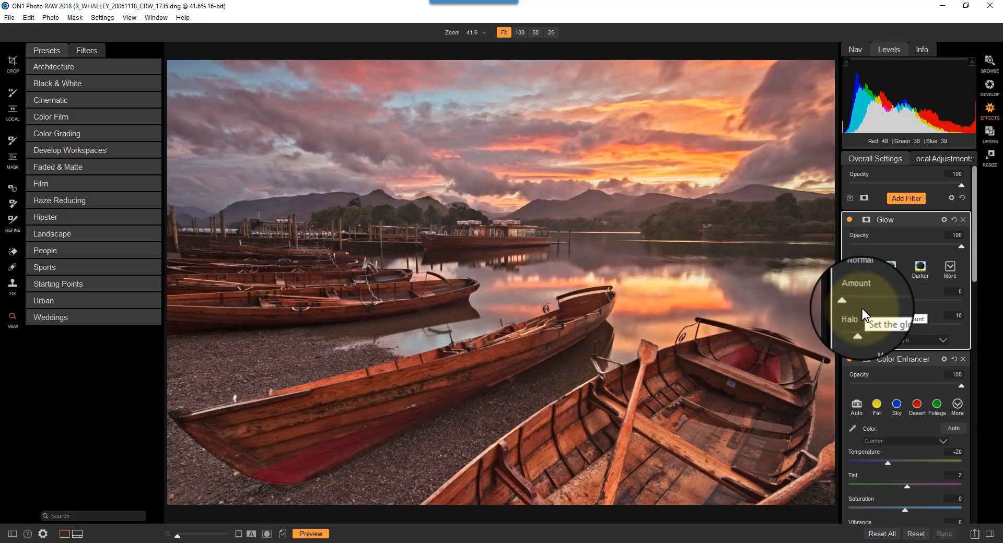
{"action": "left_click_drag", "start_coordinate": [849, 300], "coordinate": [879, 303]}
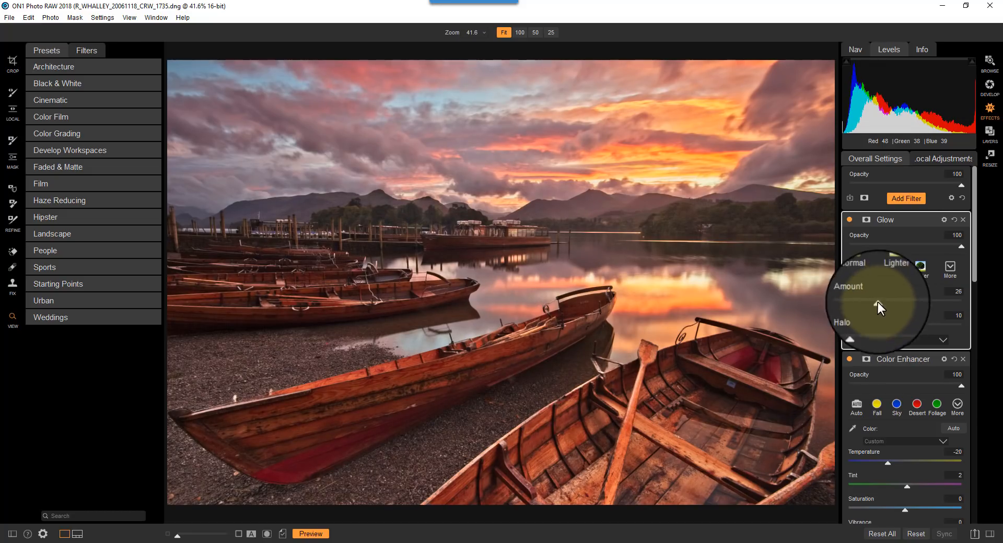
{"action": "mouse_move", "coordinate": [858, 326]}
{"action": "left_mouse_down"}
{"action": "mouse_move", "coordinate": [883, 324]}
{"action": "mouse_move", "coordinate": [851, 323]}
{"action": "mouse_move", "coordinate": [863, 327]}
{"action": "left_mouse_up"}
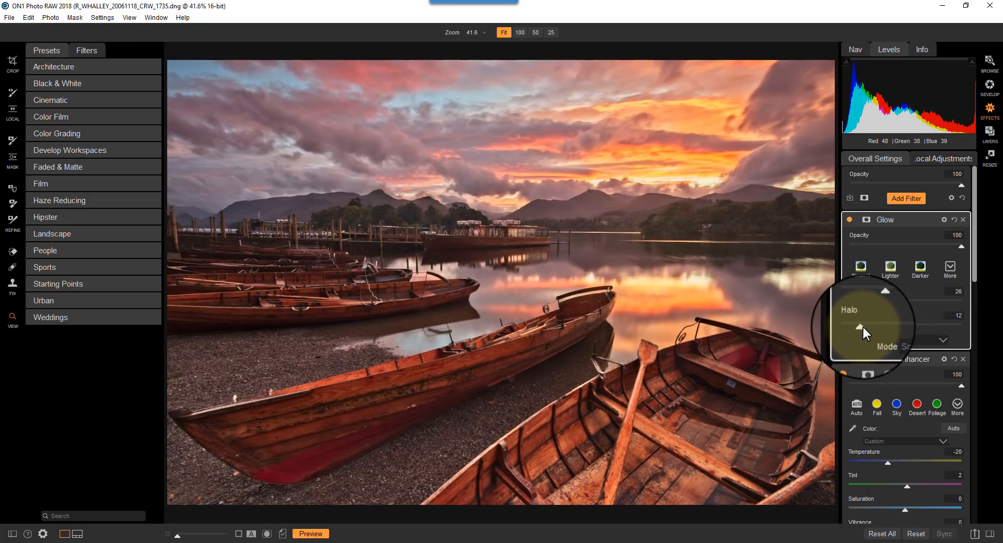
- Compare the Glow filter off and on, and reduce its opacity to 70
{"action": "left_click", "coordinate": [851, 218]}
{"action": "left_click", "coordinate": [849, 220]}
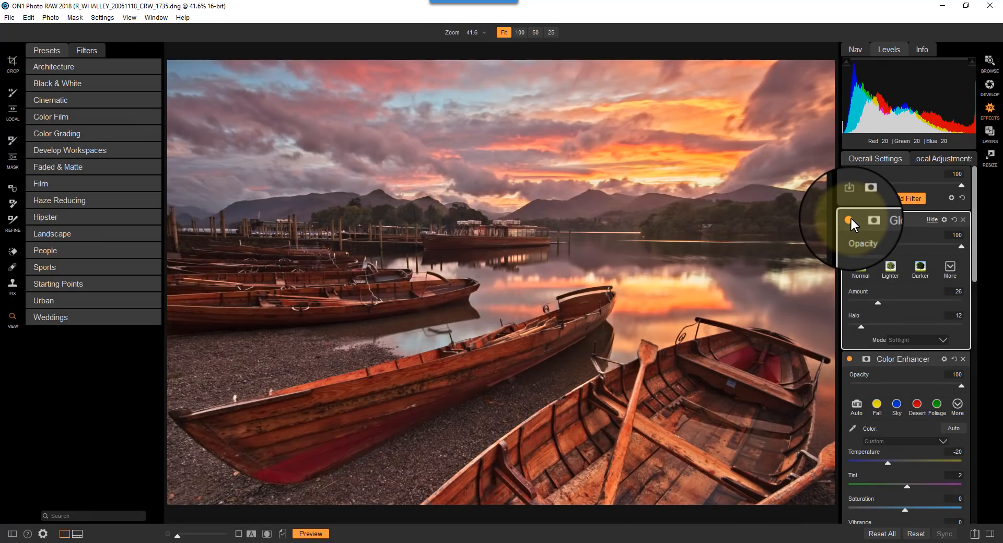
{"action": "left_click_drag", "start_coordinate": [962, 247], "coordinate": [929, 248]}
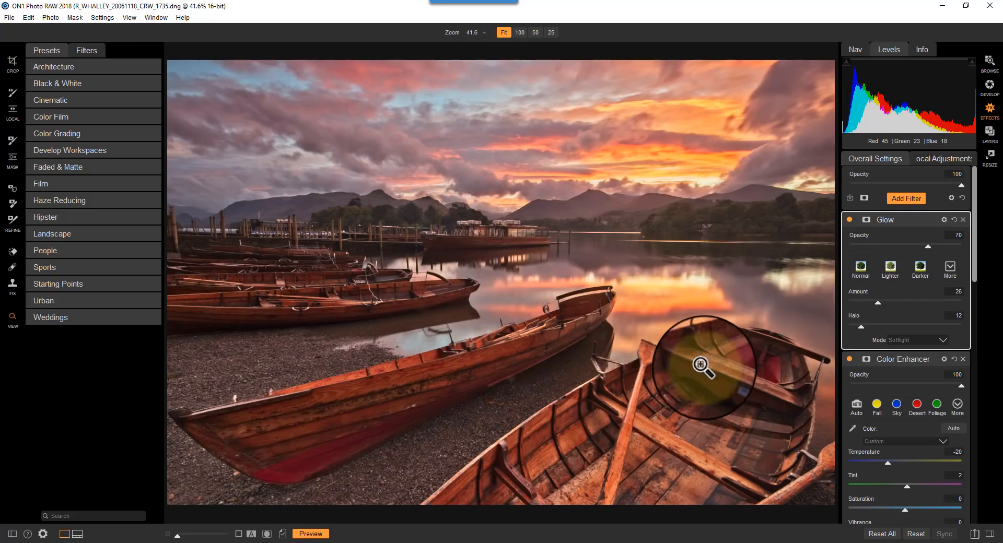
- Add a Vignette filter, try the Strong style, and apply the Big Softy style
{"action": "left_click", "coordinate": [906, 199]}
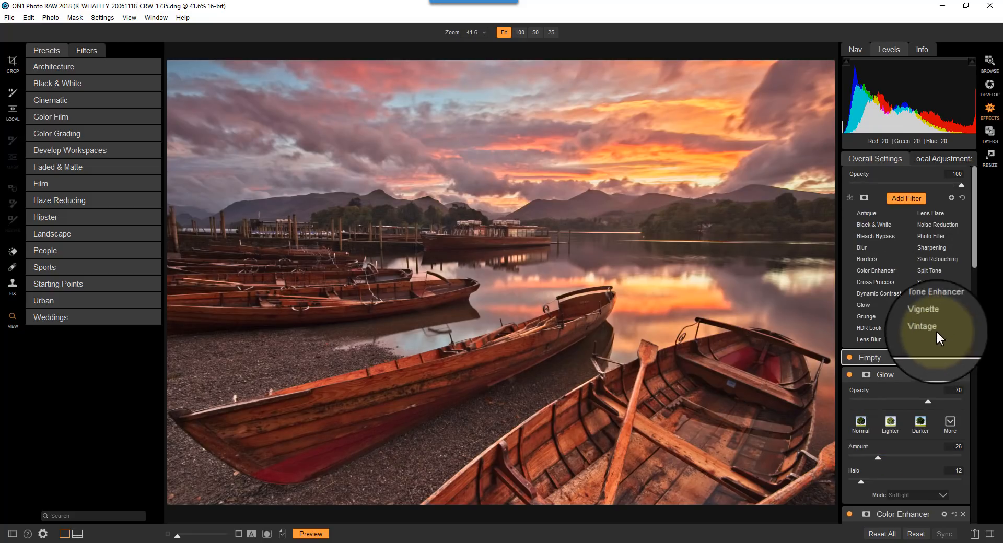
{"action": "left_click", "coordinate": [930, 315]}
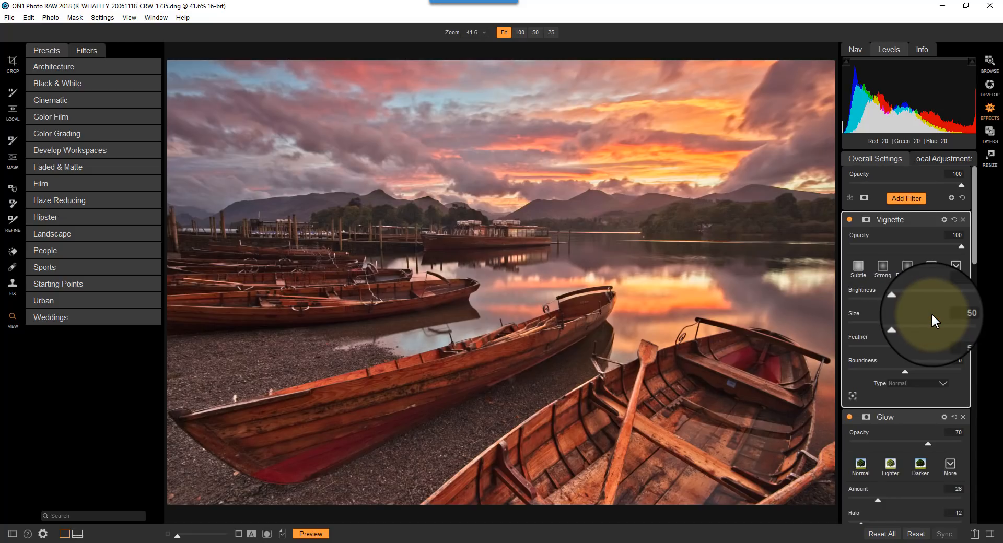
{"action": "left_click", "coordinate": [880, 267]}
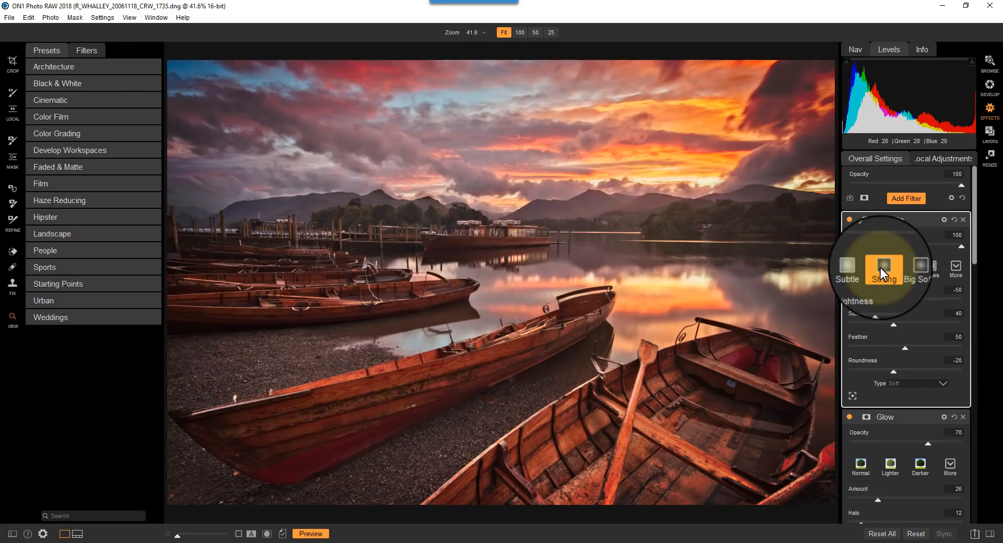
{"action": "left_click", "coordinate": [907, 266]}
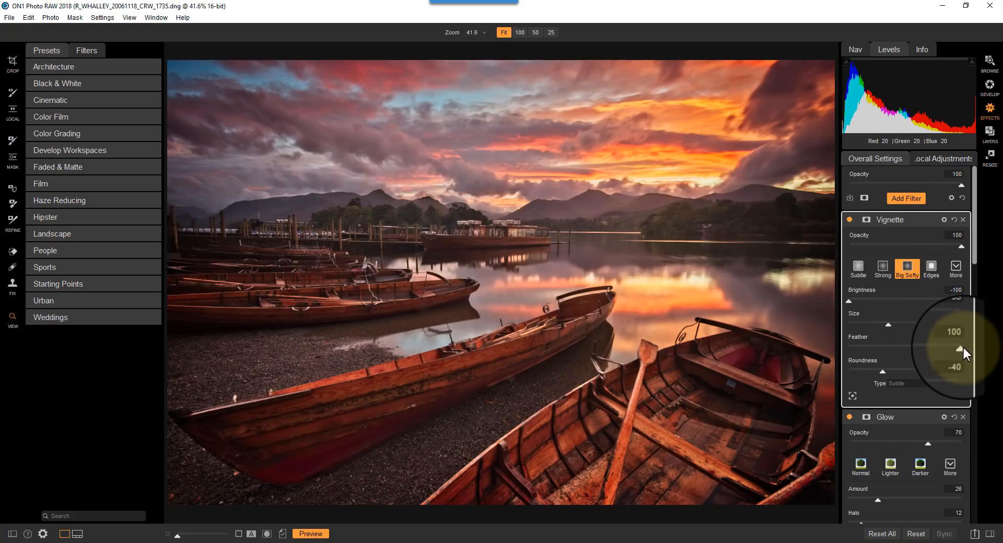
- Recentre the vignette over the middle of the boats, using Feather 0 to show its outline, and set Feather to 100
{"action": "left_click_drag", "start_coordinate": [961, 347], "coordinate": [791, 343]}
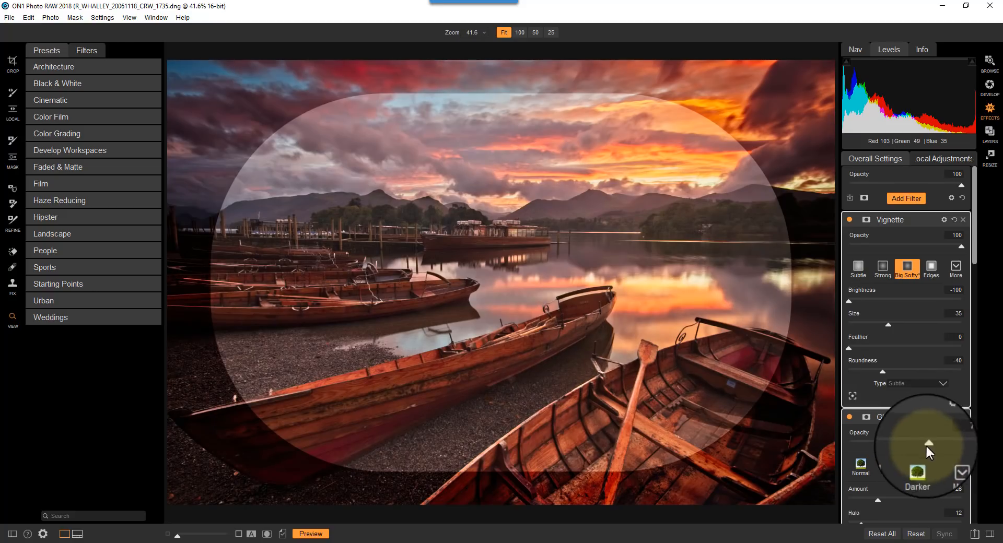
{"action": "left_click", "coordinate": [852, 396]}
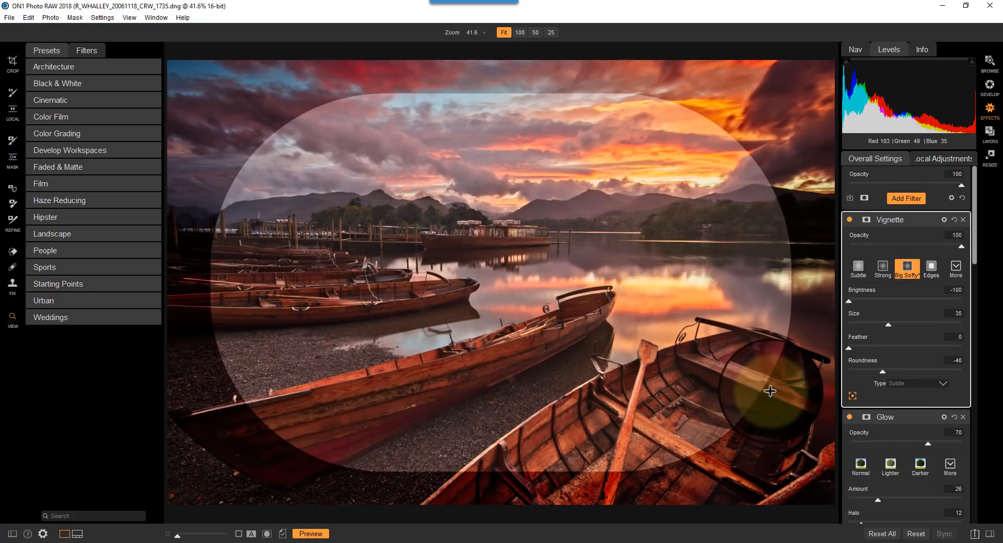
{"action": "left_click", "coordinate": [618, 391]}
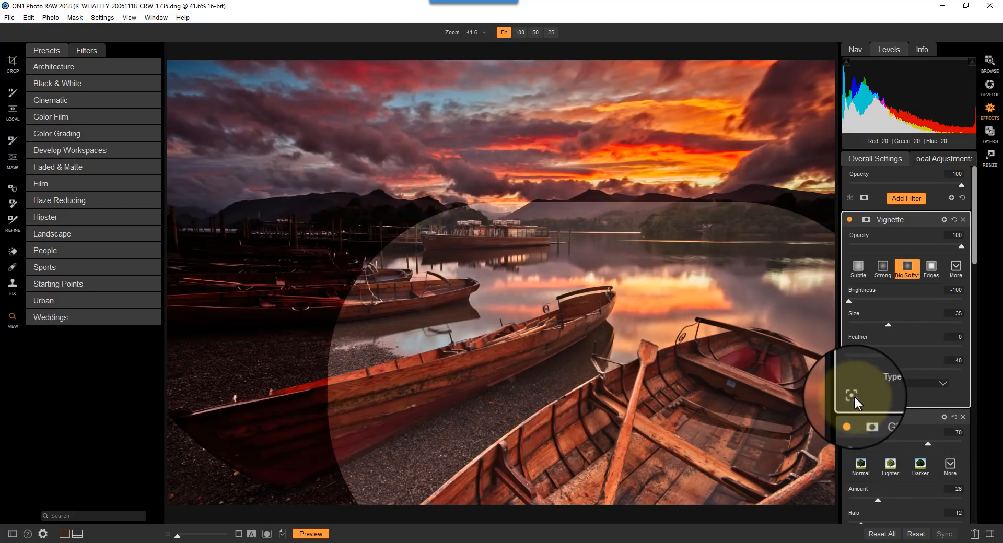
{"action": "left_click_drag", "start_coordinate": [549, 318], "coordinate": [557, 343]}
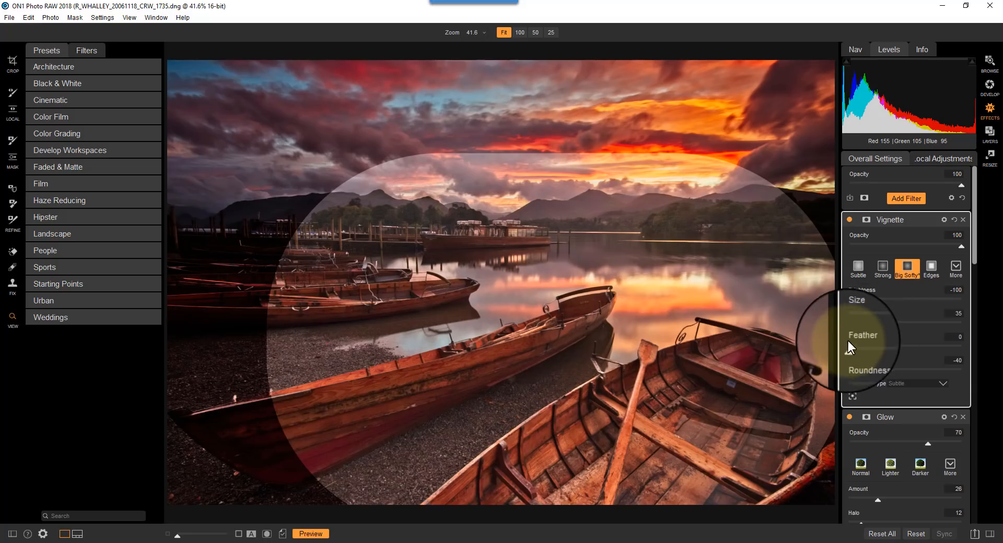
{"action": "left_click_drag", "start_coordinate": [847, 349], "coordinate": [975, 345]}
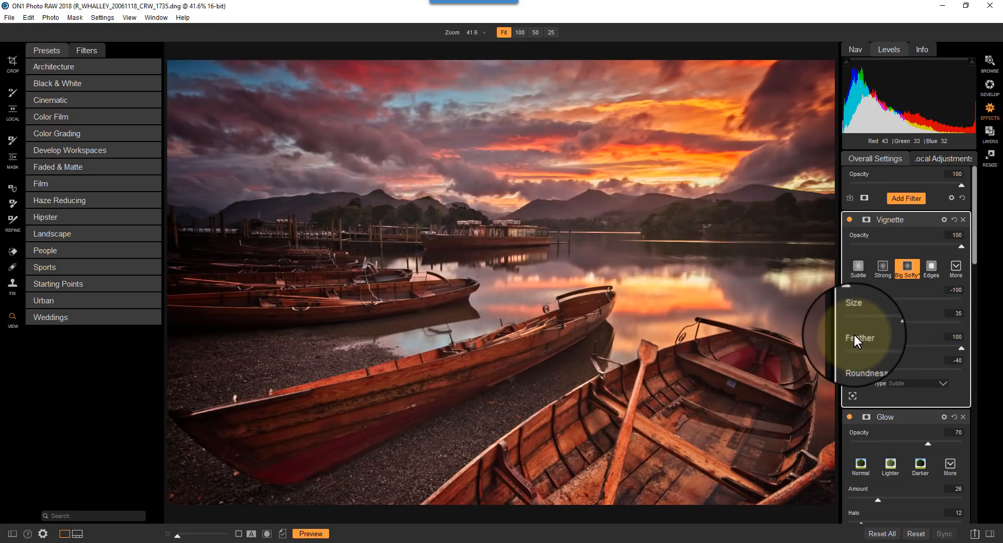
- Set the vignette's Brightness to -12, Size to 30 and Roundness to 9, and compare the photo with the original
{"action": "left_click_drag", "start_coordinate": [848, 297], "coordinate": [892, 303]}
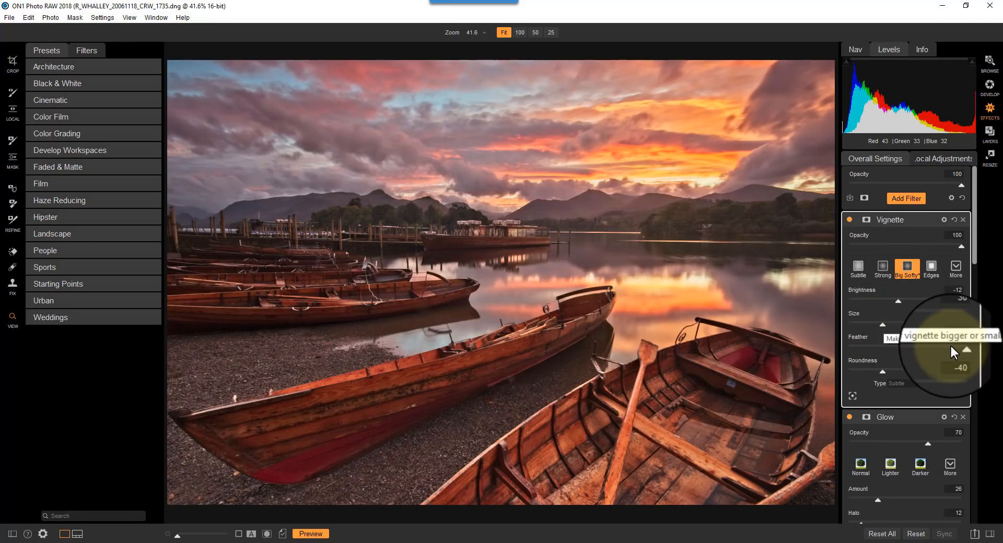
{"action": "left_click_drag", "start_coordinate": [882, 372], "coordinate": [910, 373]}
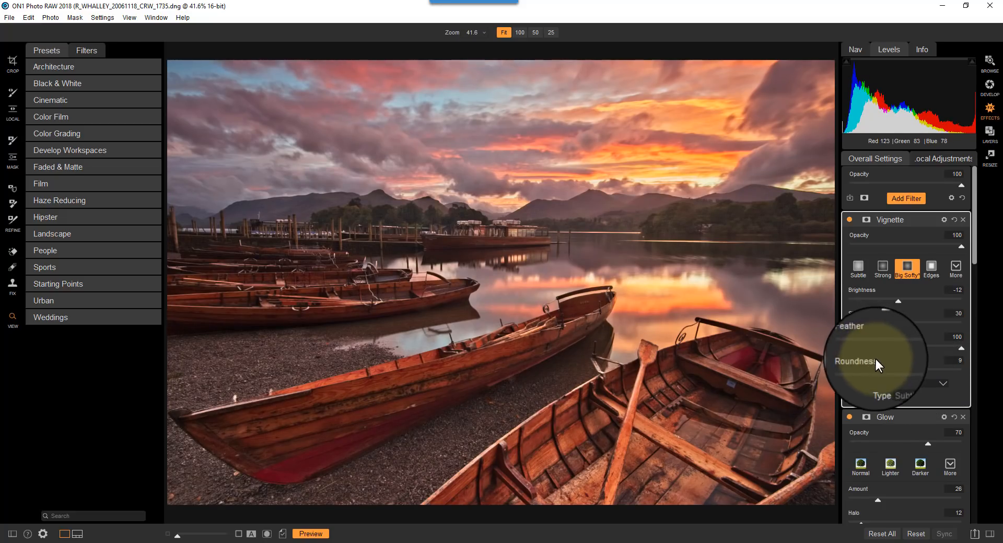
{"action": "left_click", "coordinate": [308, 532]}
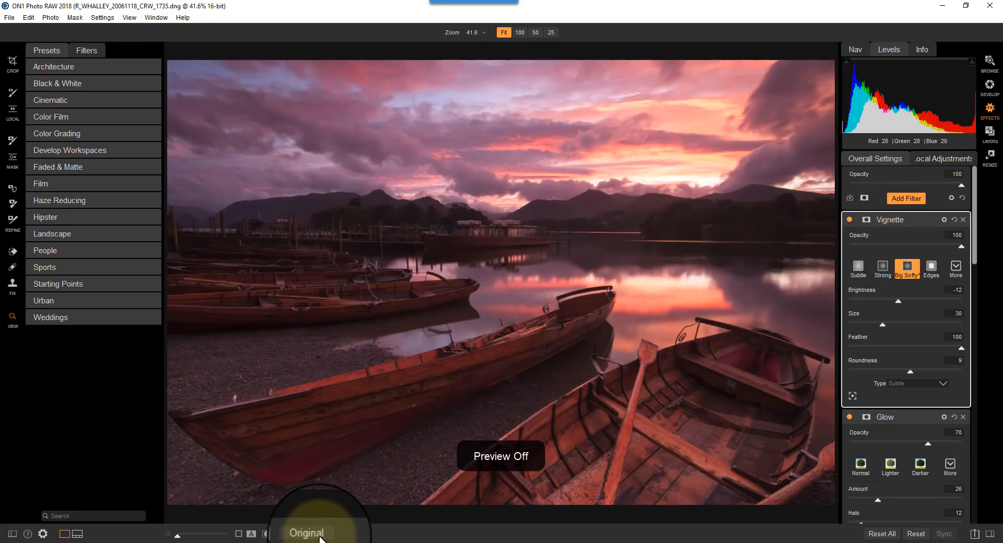
{"action": "left_click", "coordinate": [319, 535]}
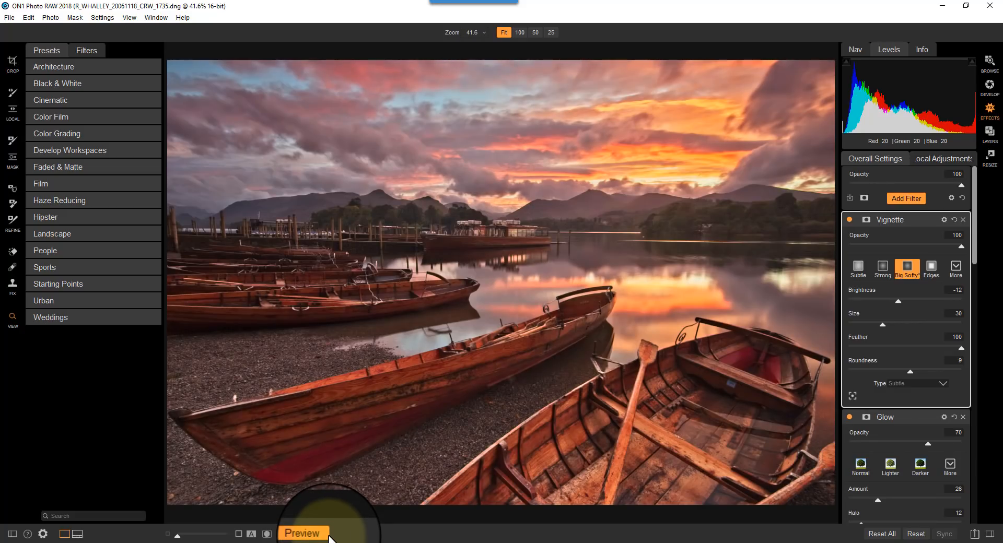
- Export the photo without resizing as a Photoshop file in Adobe RGB (1998) to the current folder
{"action": "left_click", "coordinate": [975, 534]}
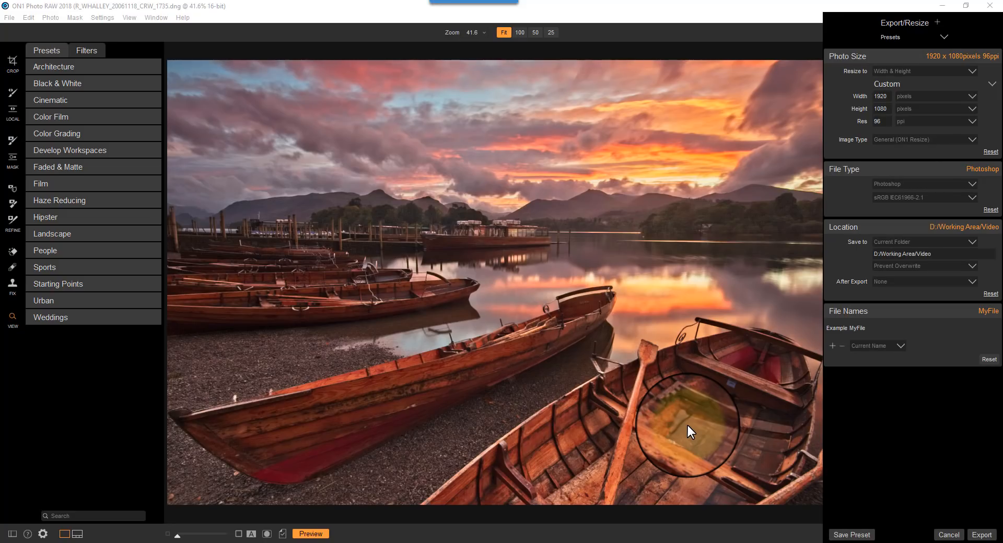
{"action": "left_click", "coordinate": [943, 38]}
{"action": "left_click", "coordinate": [877, 54]}
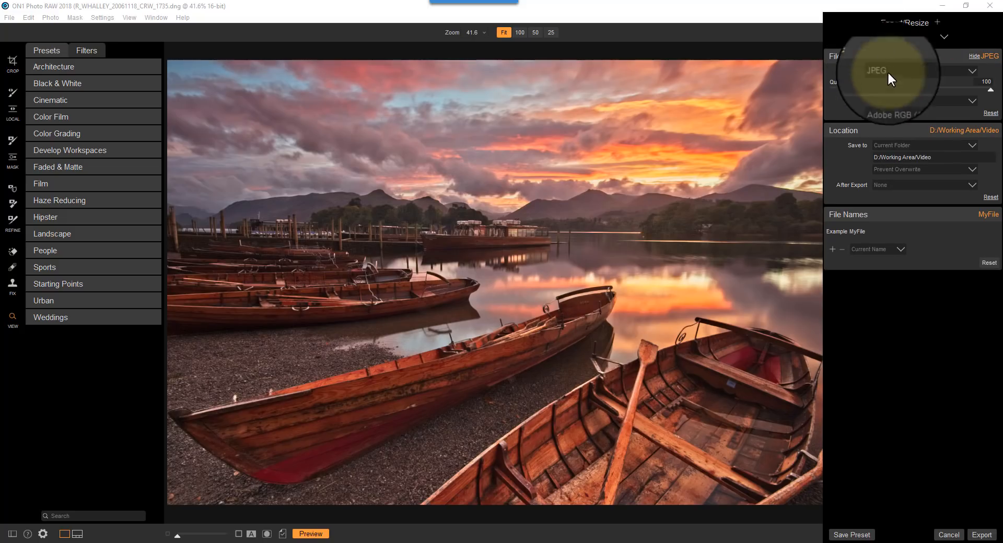
{"action": "left_click", "coordinate": [971, 70]}
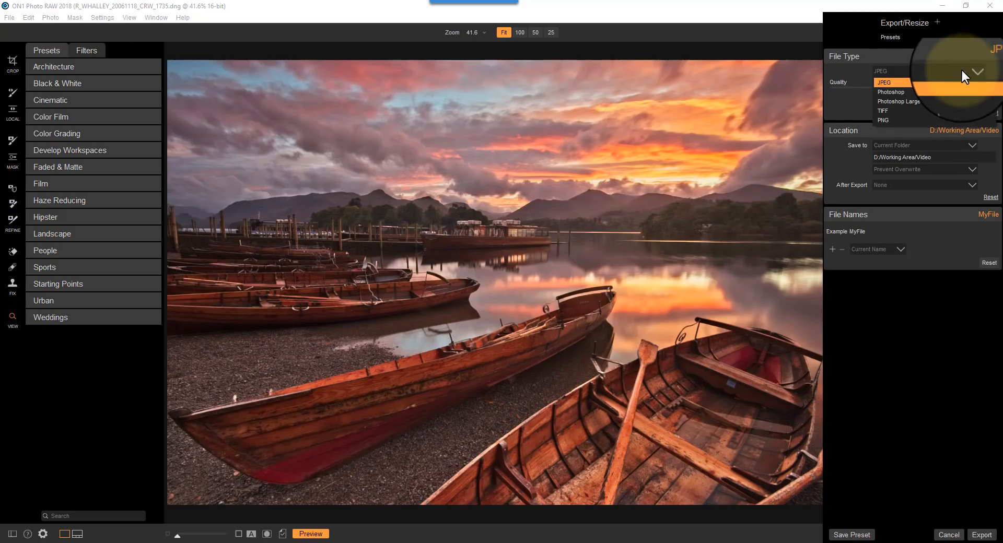
{"action": "left_click", "coordinate": [928, 91]}
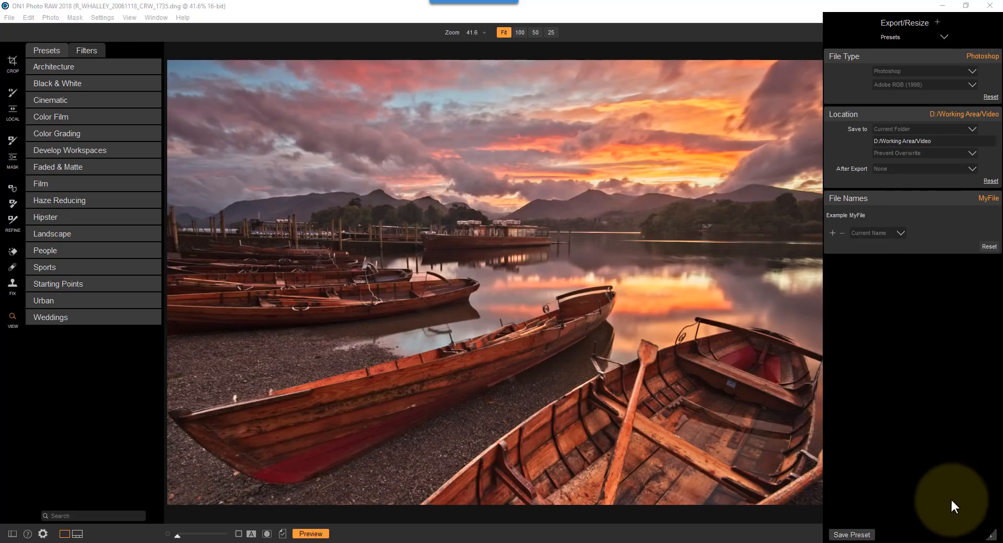
{"action": "left_click", "coordinate": [981, 533]}
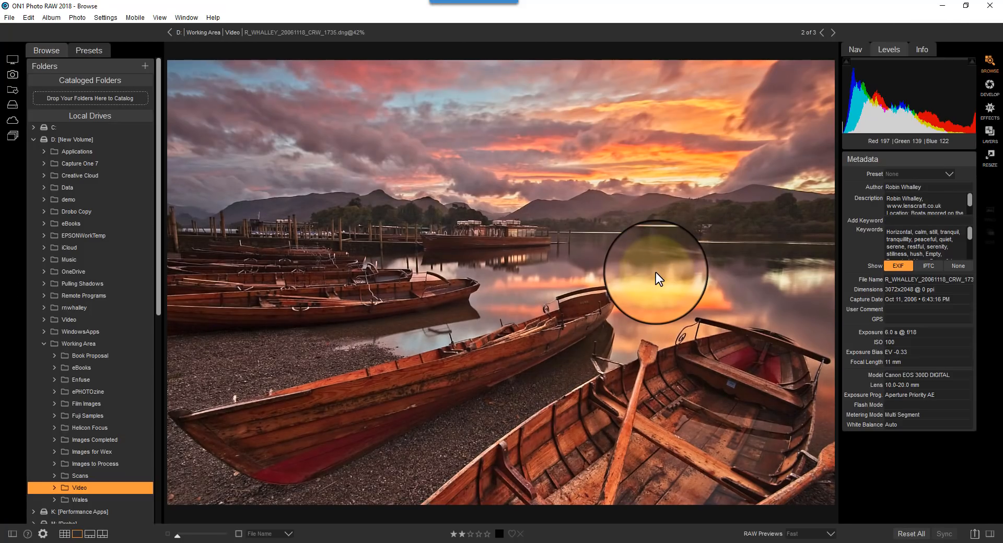
- Reset all edits on the DNG photo, and view CRW_1735.jpg, the DNG and the exported PSD one after another for comparison
{"action": "left_click", "coordinate": [231, 32]}
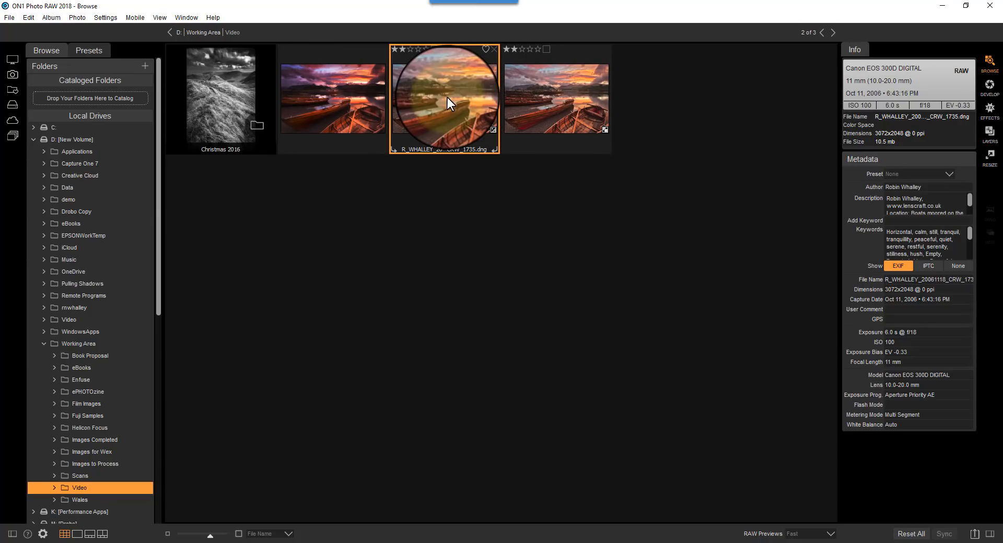
{"action": "left_click", "coordinate": [911, 534]}
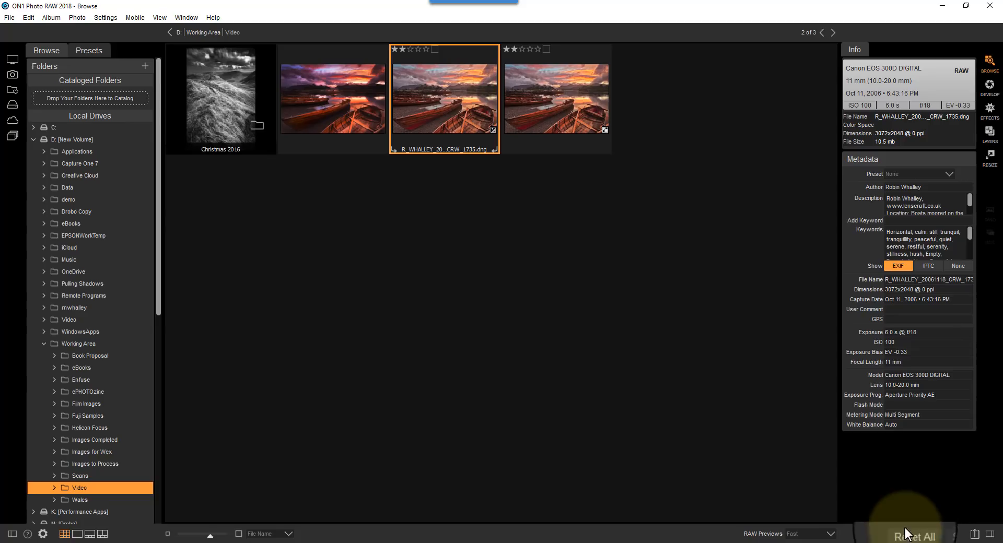
{"action": "left_click", "coordinate": [310, 87]}
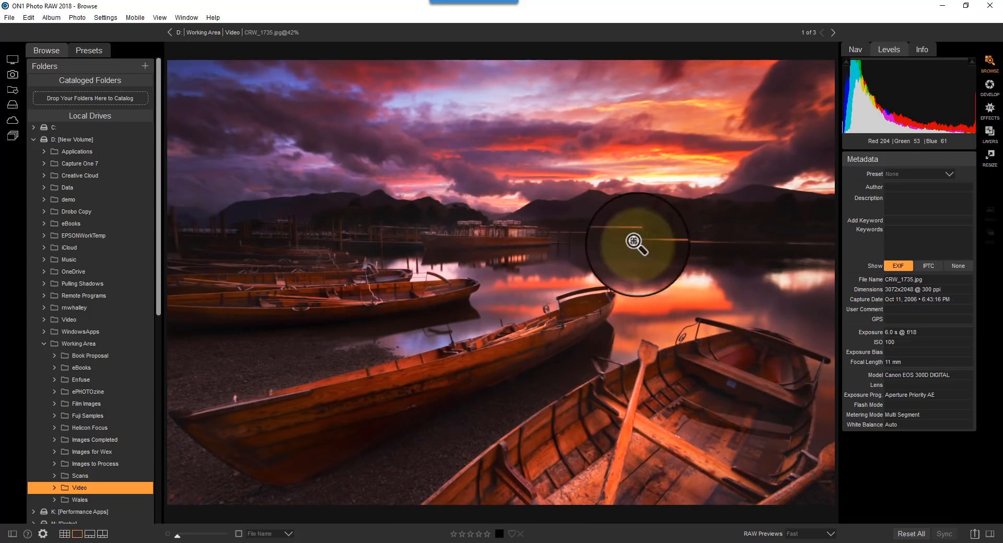
{"action": "left_click", "coordinate": [832, 33]}
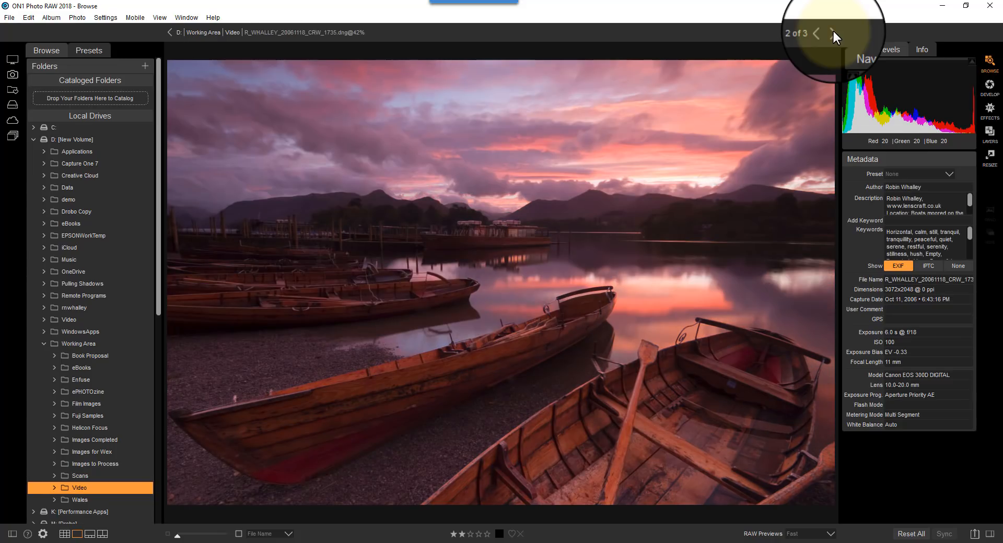
{"action": "left_click", "coordinate": [833, 33]}
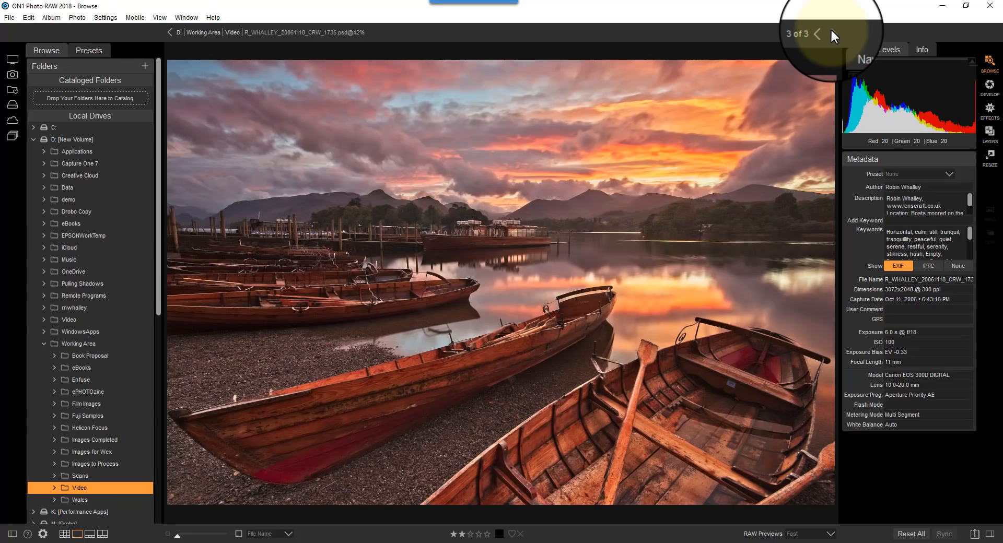